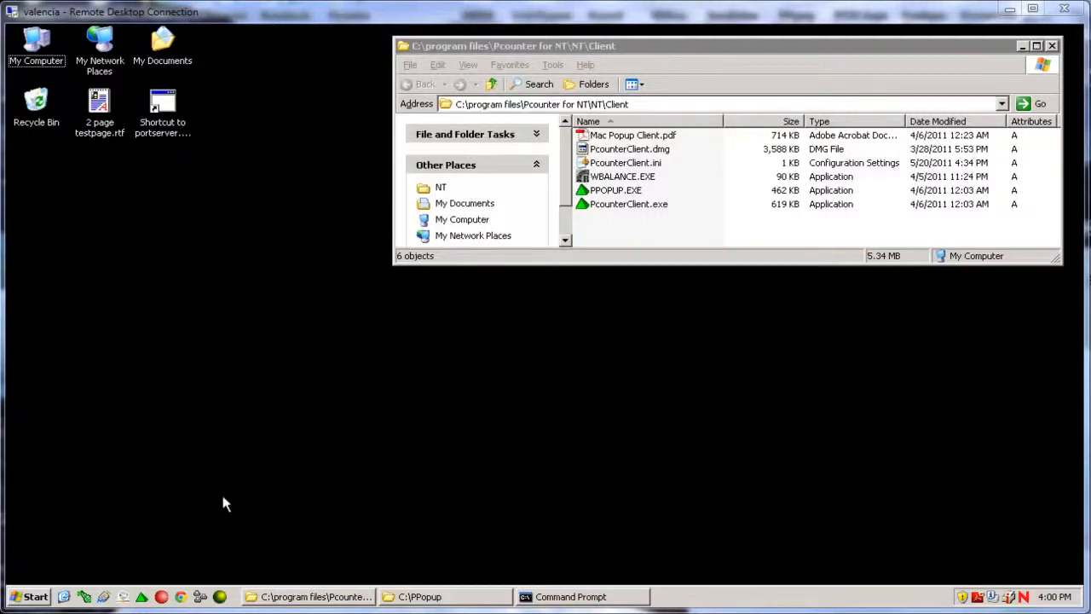
# - Start Pcontrol, expand \\VALENCIA in the Quick Server List, and open the Services/Ports page of its Pcounter configuration
pyautogui.click(199, 596)
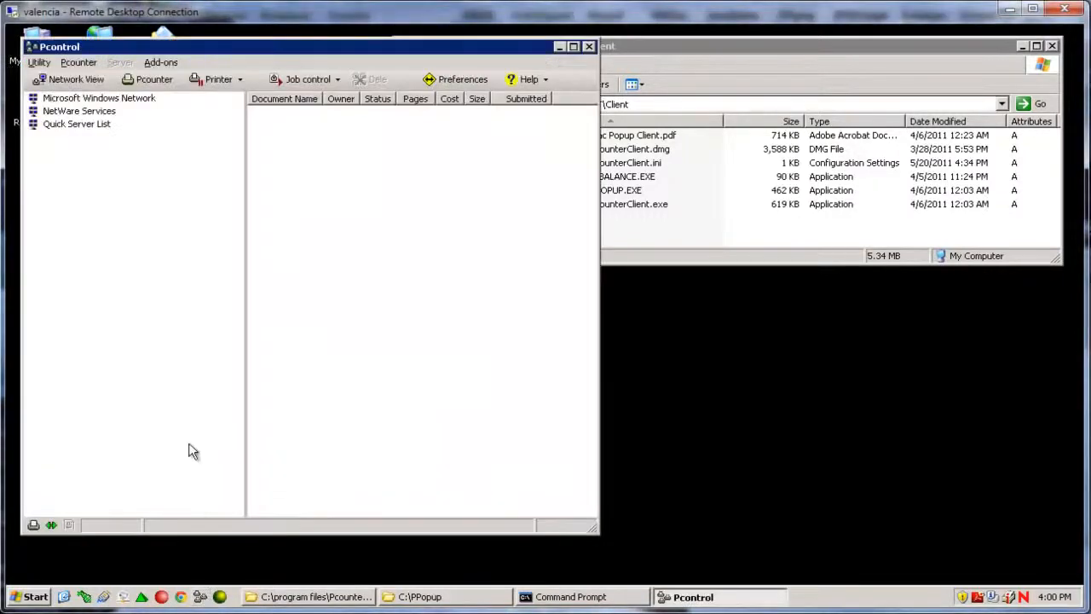
pyautogui.click(92, 126)
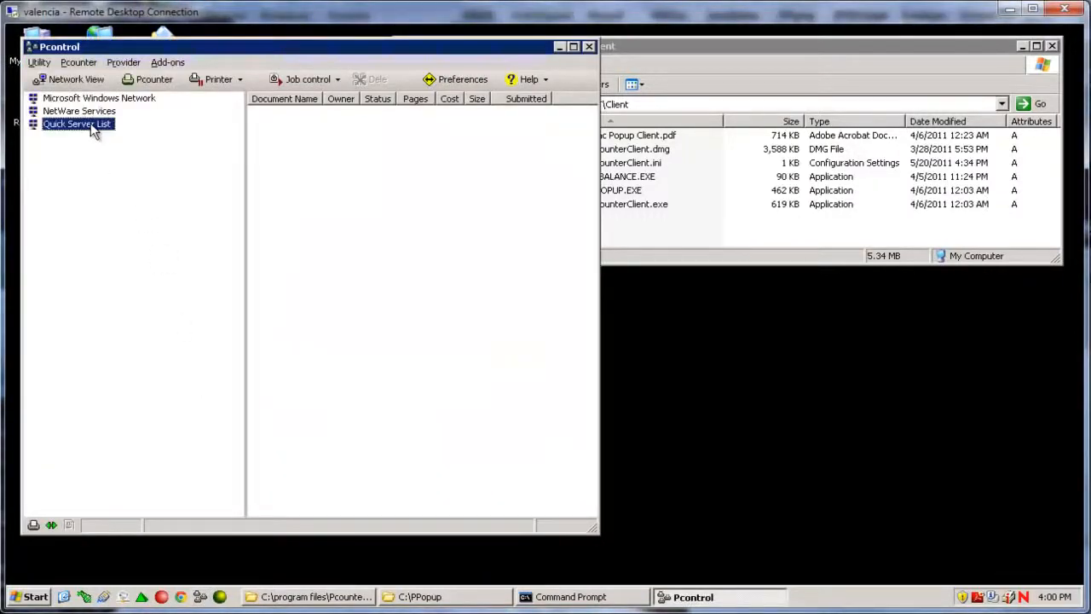
pyautogui.click(32, 138)
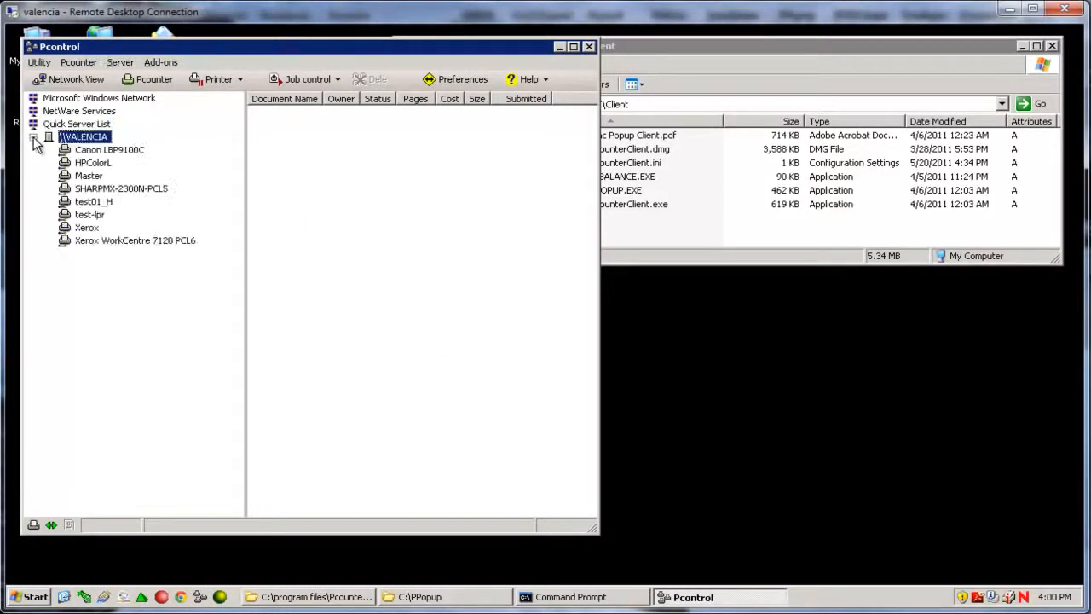
pyautogui.rightClick(68, 137)
pyautogui.moveTo(108, 183)
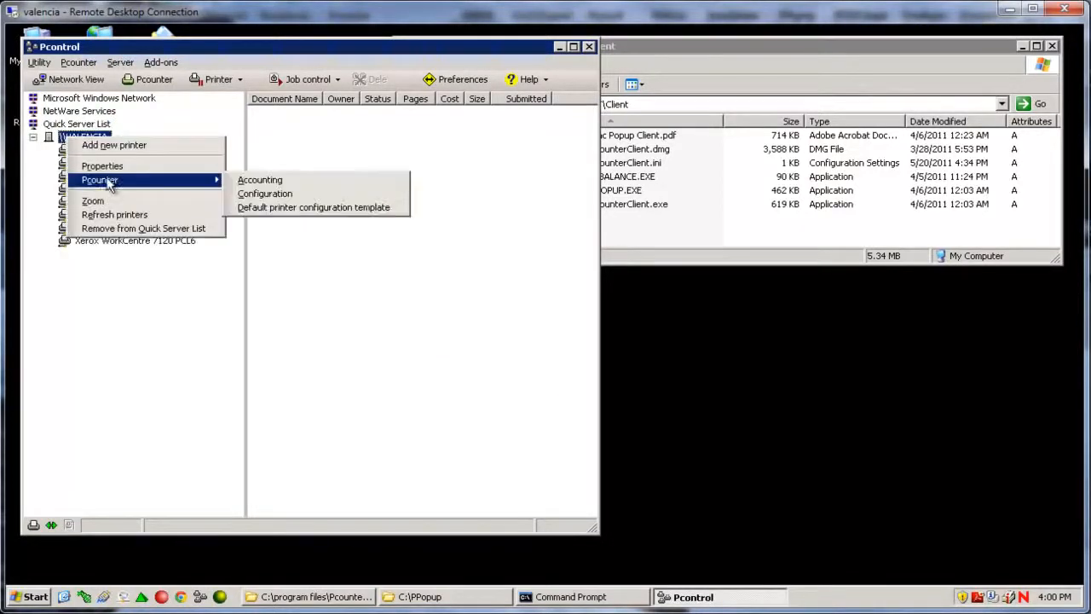
pyautogui.click(286, 196)
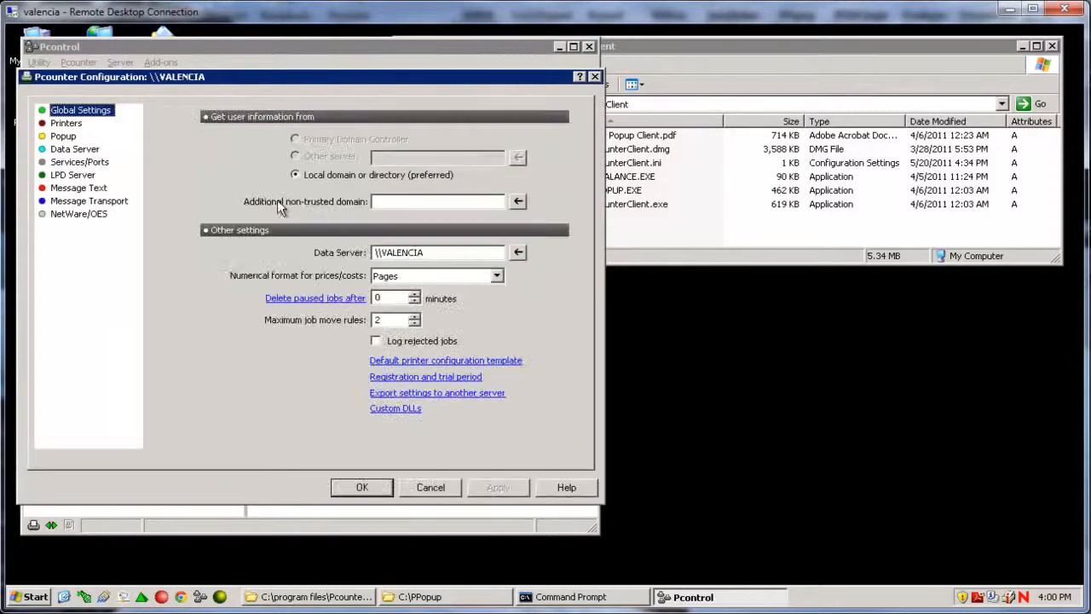
pyautogui.click(92, 164)
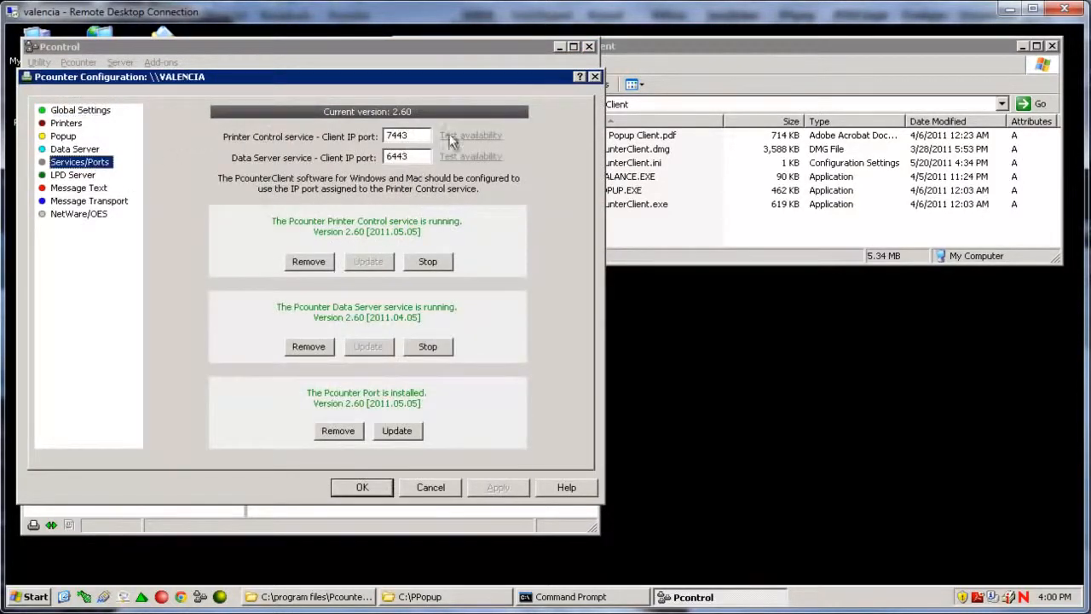
# - Run PPOPUP.EXE from the C:\program files\Pcounter for NT\NT\Client folder
pyautogui.click(721, 87)
pyautogui.click(458, 105)
pyautogui.click(457, 103)
pyautogui.moveTo(459, 103); pyautogui.dragTo(636, 103)
pyautogui.click(635, 190)
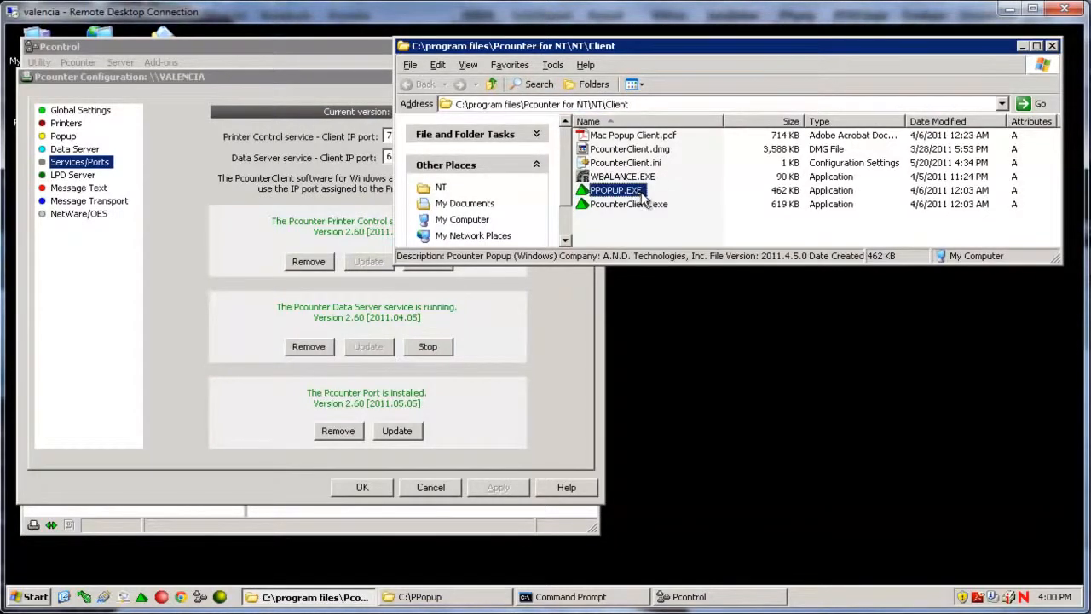
pyautogui.rightClick(638, 193)
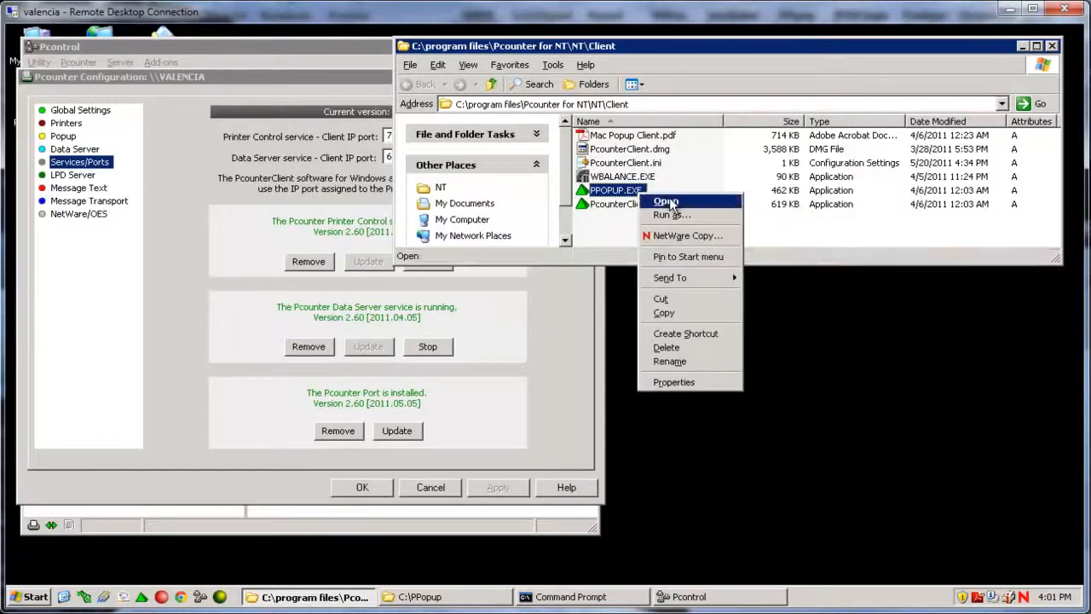
pyautogui.click(670, 201)
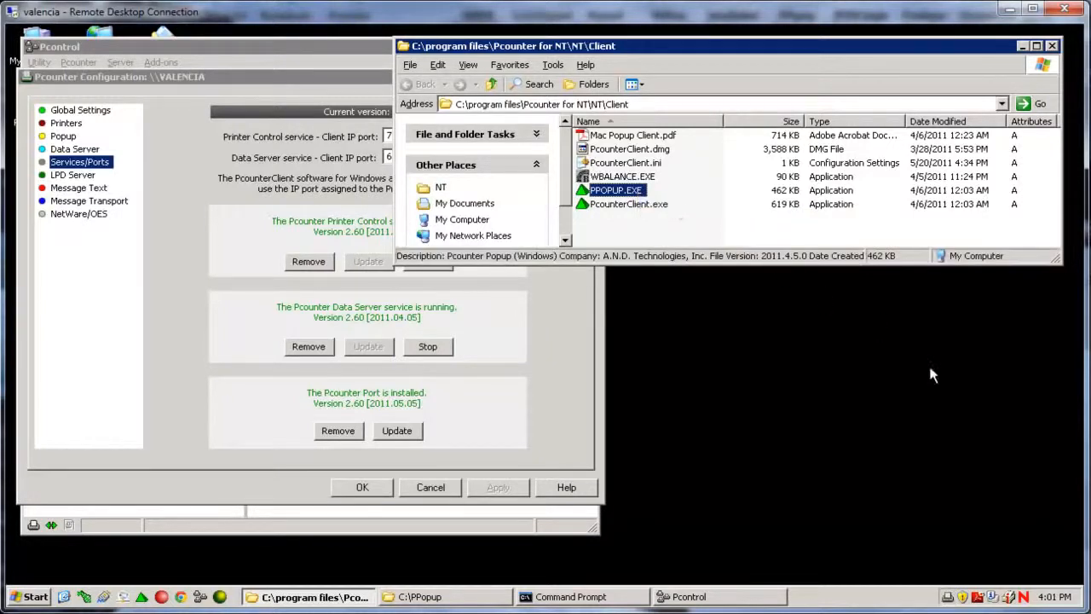
# - Open the PPopup preferences, move the dialog clear of the client files, and select the \\VALENCIA server entry
pyautogui.rightClick(948, 597)
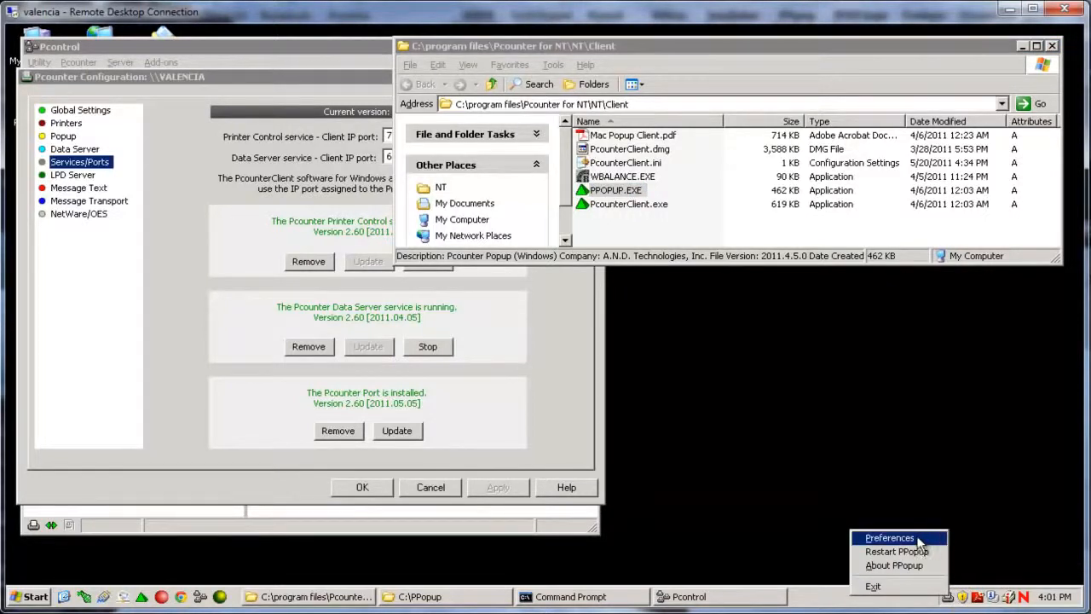
pyautogui.click(890, 538)
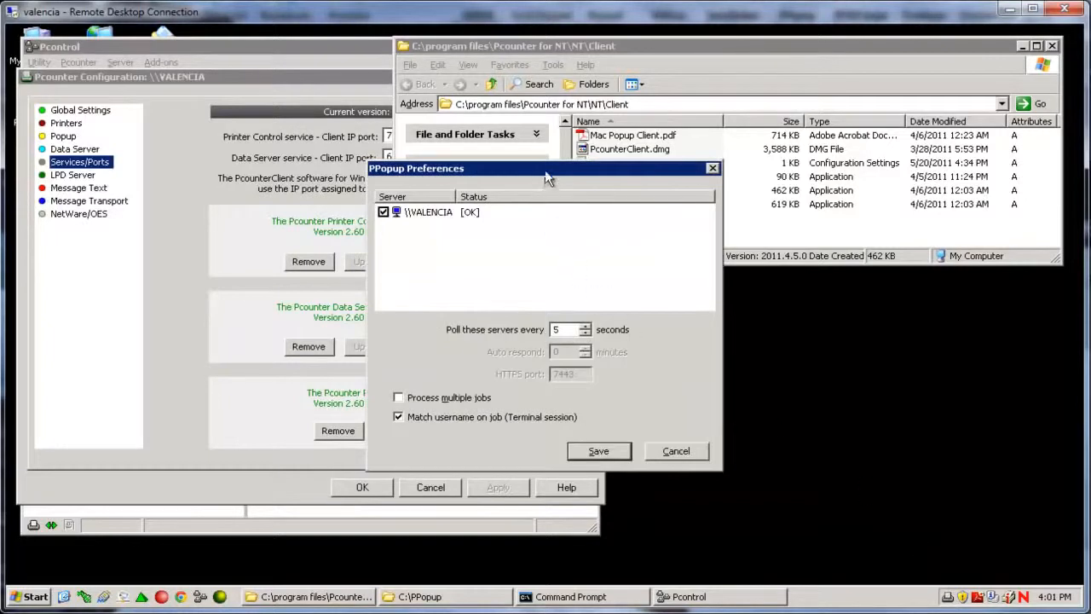
pyautogui.moveTo(580, 181); pyautogui.dragTo(749, 259)
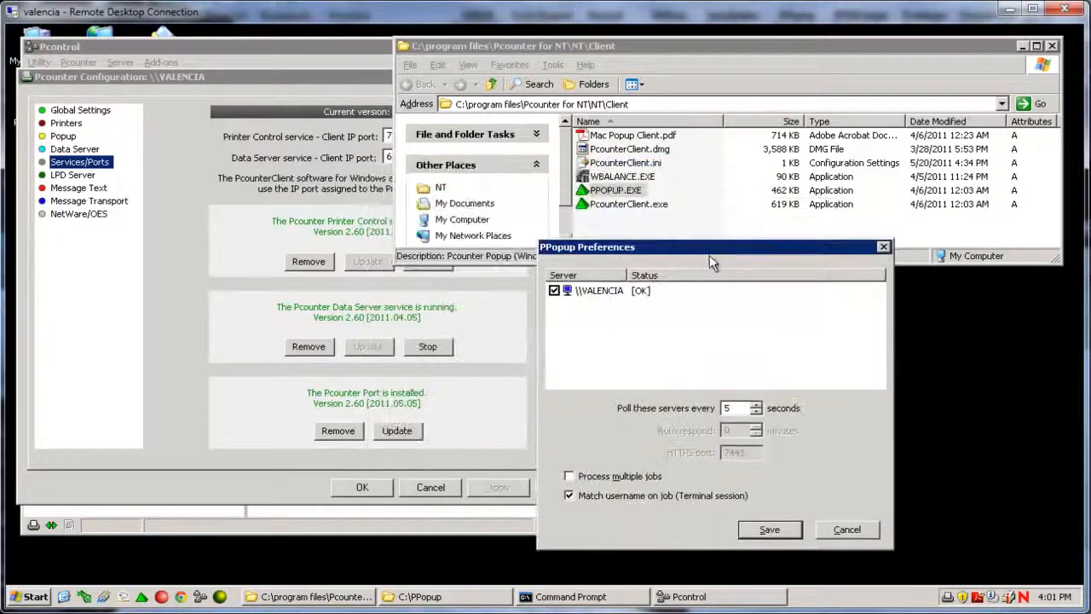
pyautogui.click(595, 293)
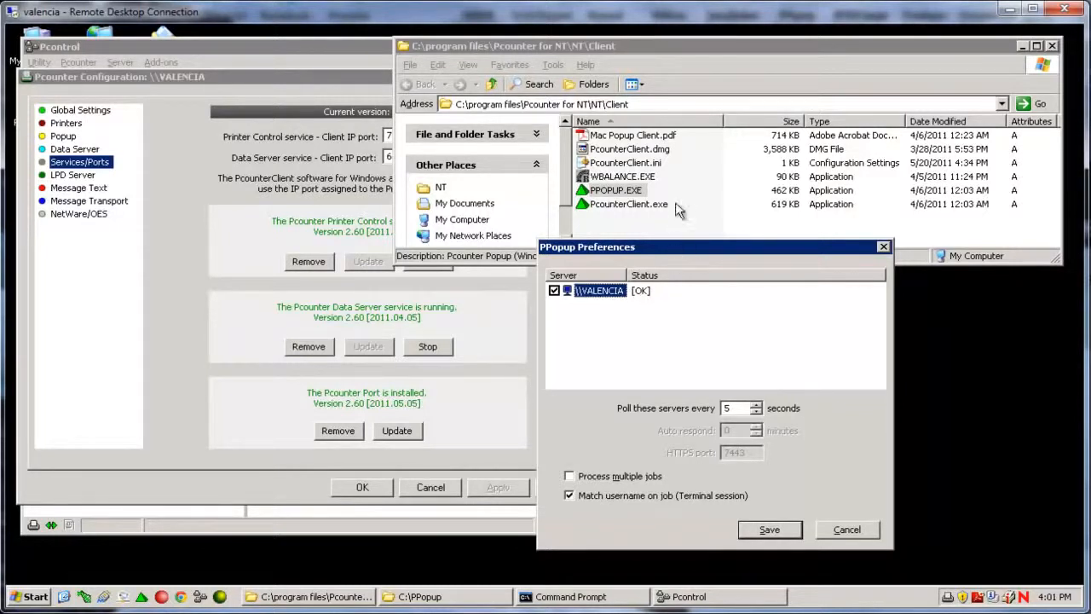
# - Examine PcounterClient.ini and PPOPUP.EXE in the Pcounter Client folder
pyautogui.click(644, 167)
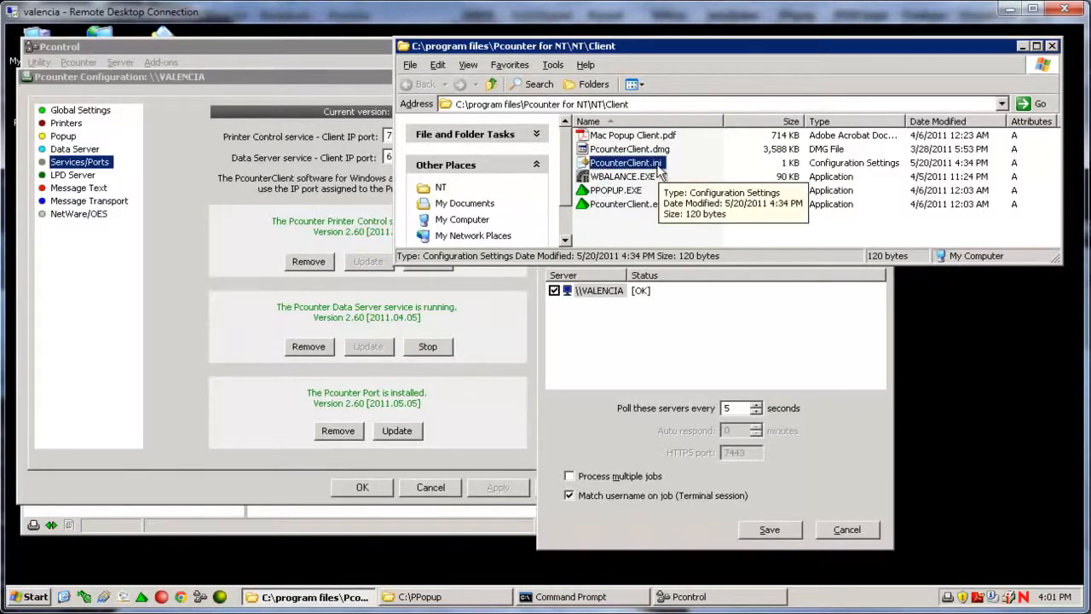
pyautogui.click(626, 195)
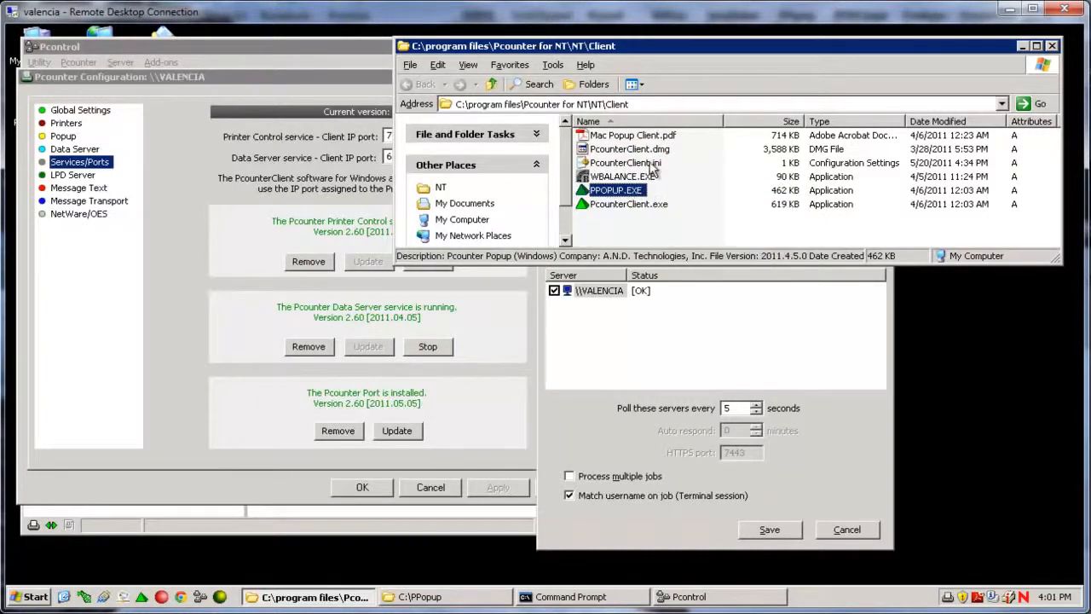
pyautogui.click(649, 163)
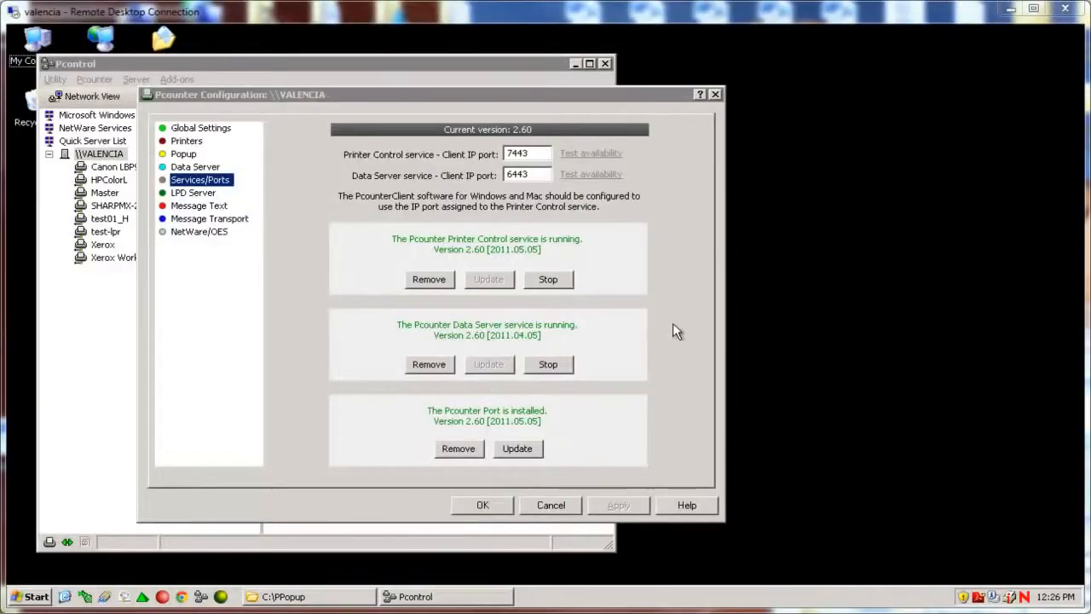
# - Select PcounterClient.exe in the C:\PPopup folder and check both client IP ports on the \\VALENCIA Services/Ports page
pyautogui.click(322, 597)
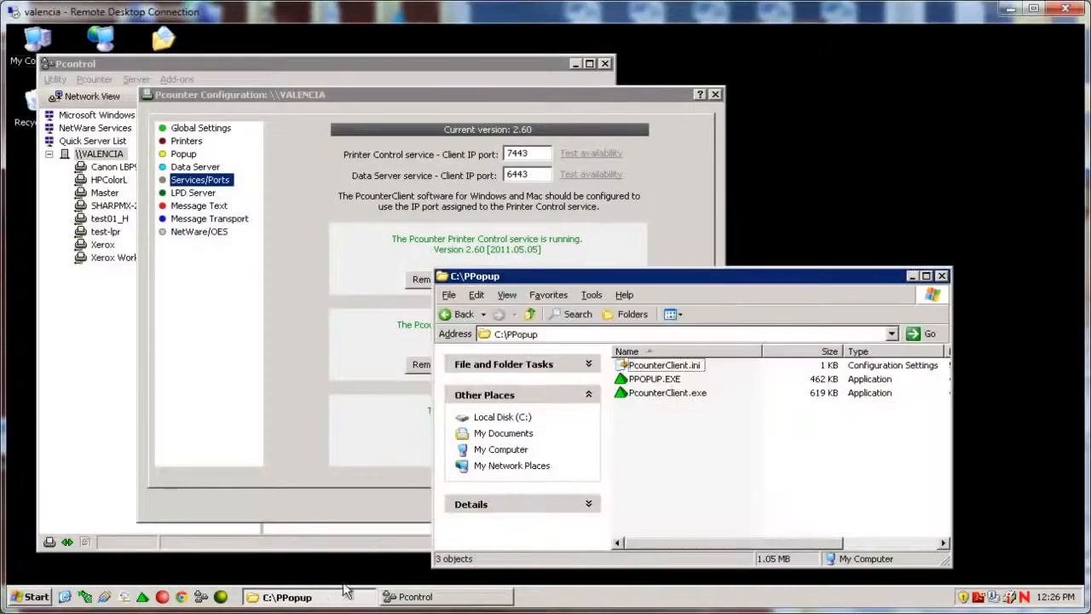
pyautogui.click(654, 395)
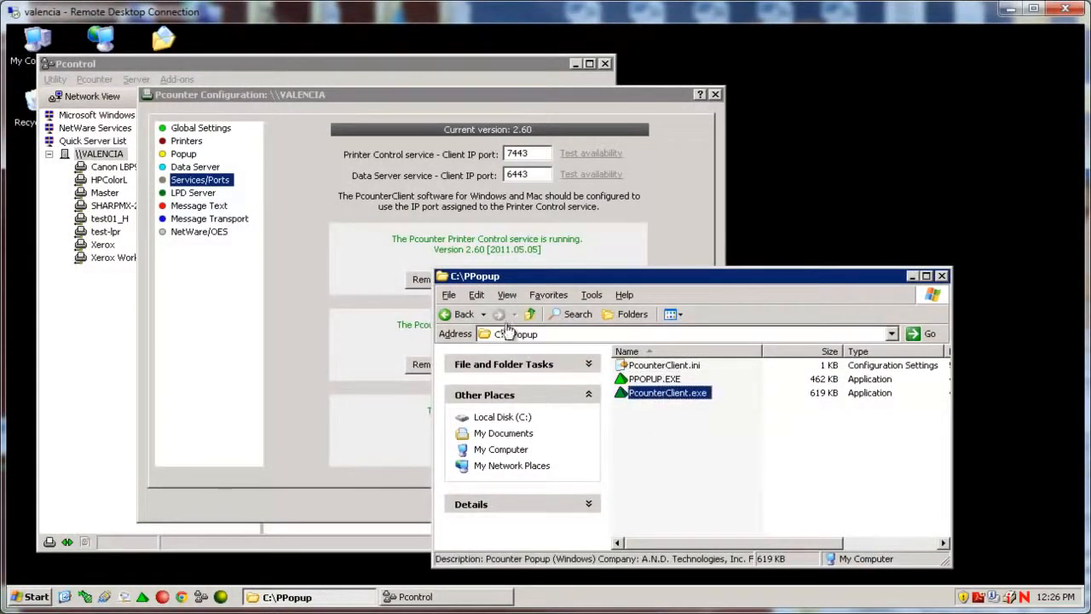
pyautogui.click(259, 205)
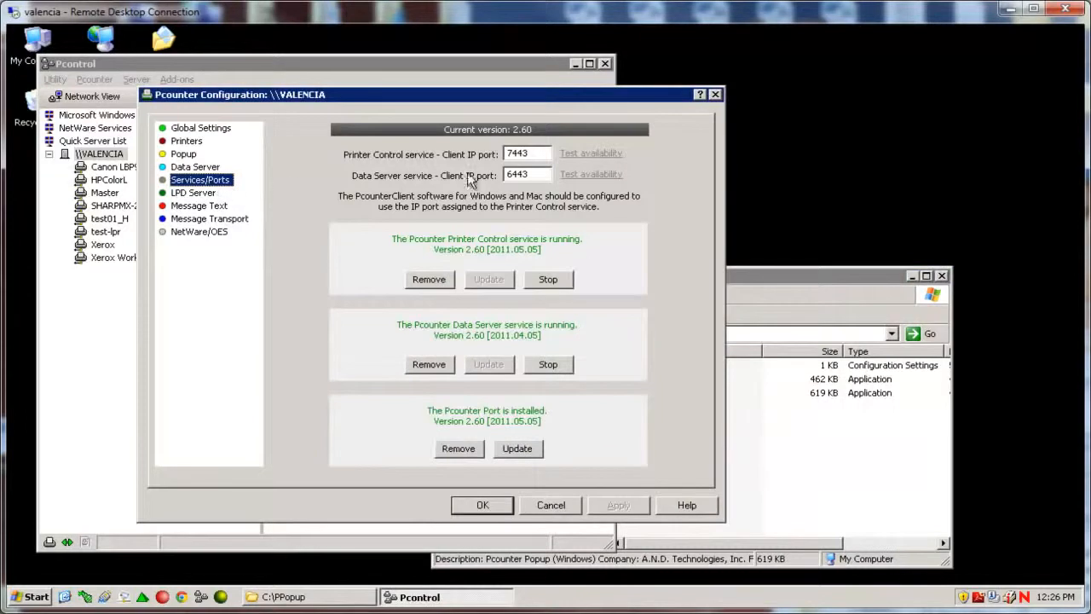
pyautogui.doubleClick(509, 154)
pyautogui.doubleClick(540, 175)
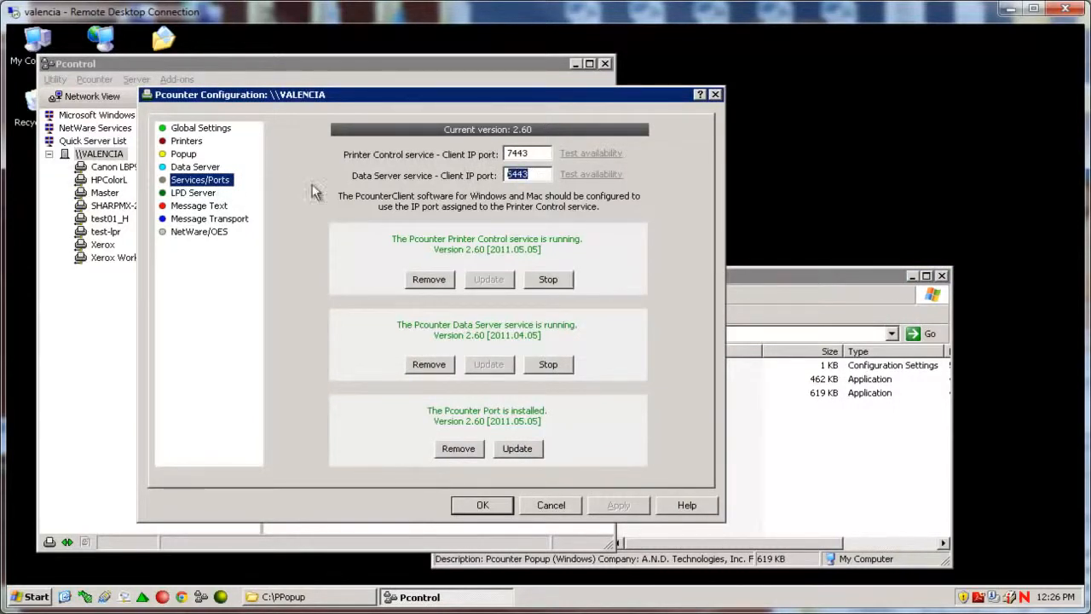
pyautogui.click(214, 181)
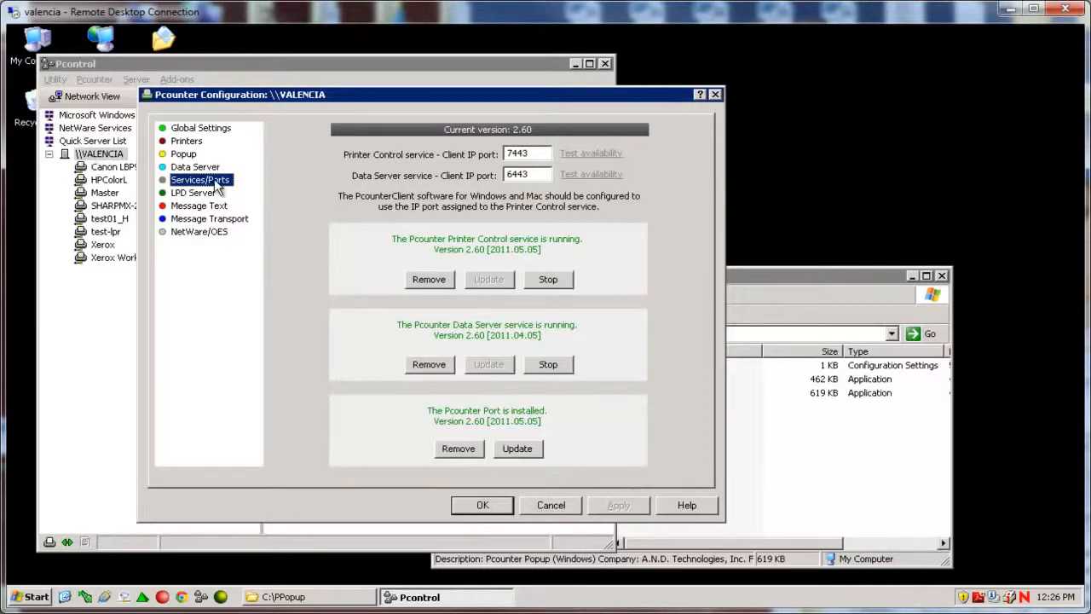
pyautogui.moveTo(531, 154); pyautogui.dragTo(507, 173)
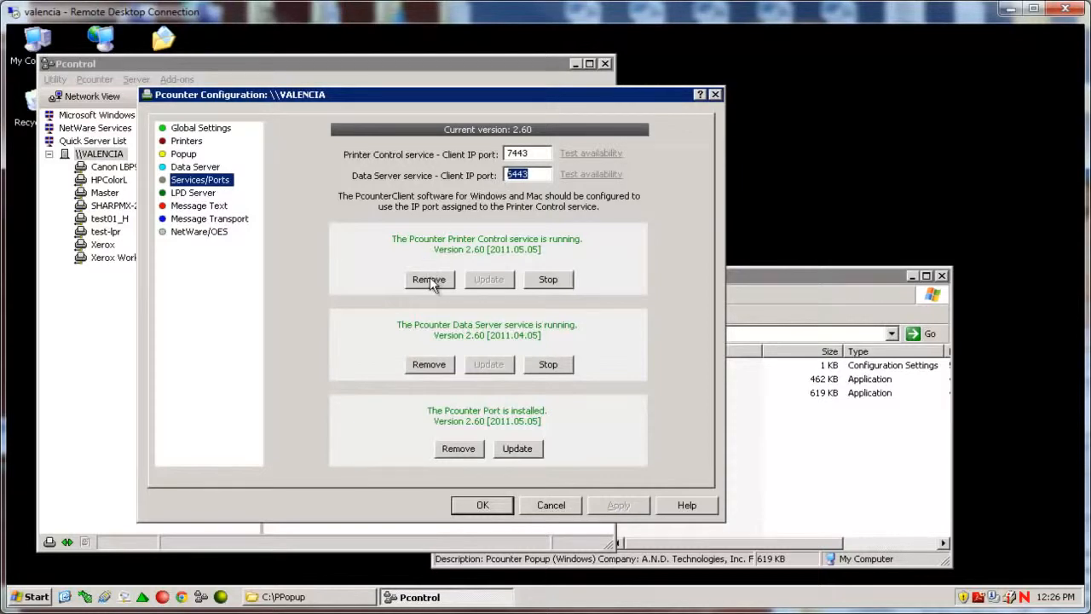
# - Open a command prompt and list the server's connections with netstat -a
pyautogui.press('super+r')
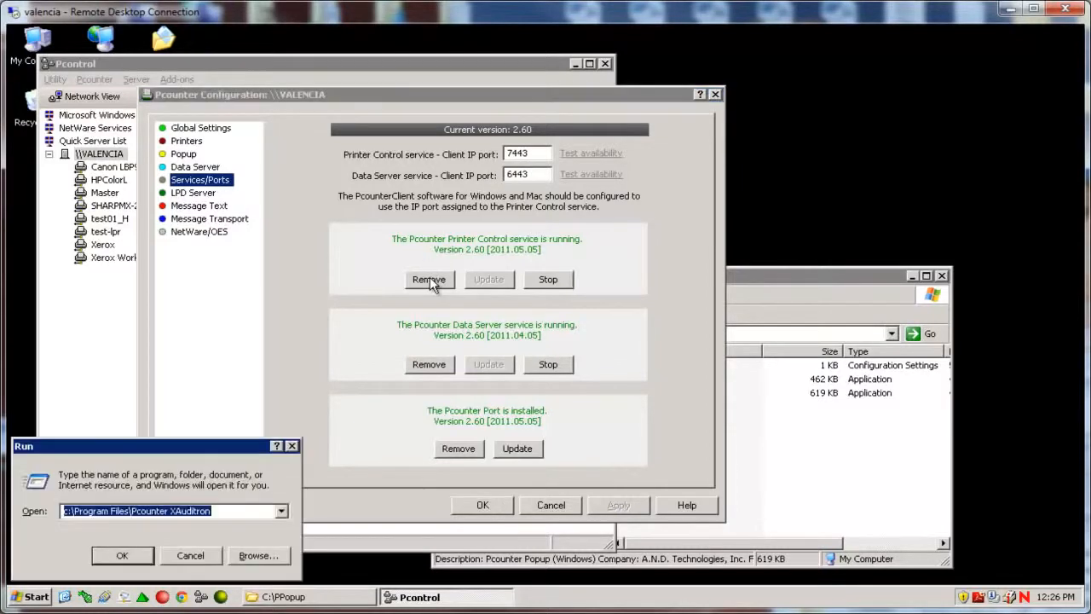
pyautogui.write('cmd')
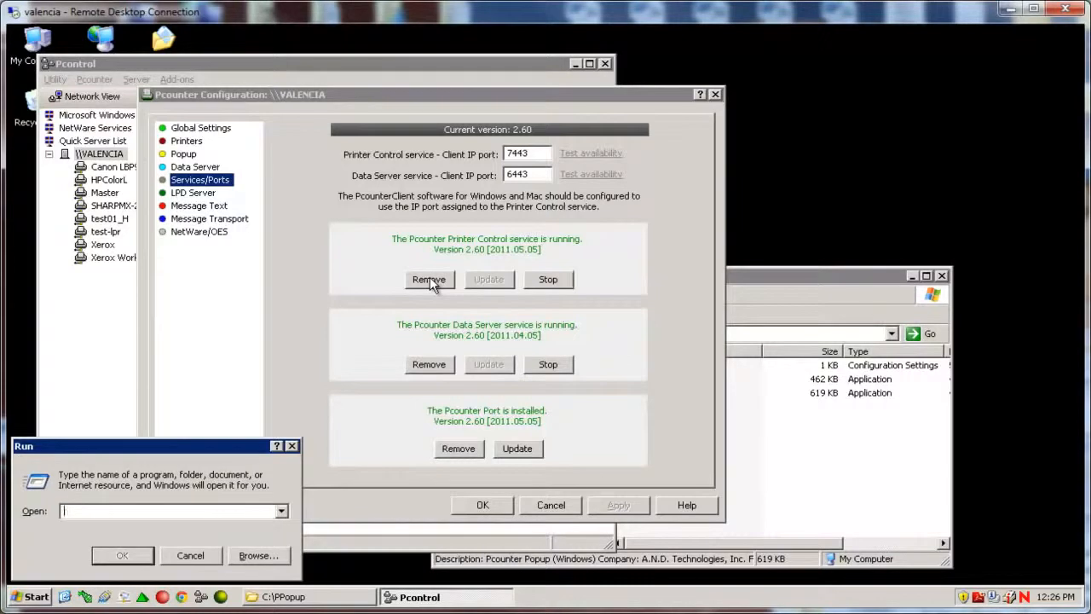
pyautogui.press('Return')
pyautogui.write('netstat -a')
pyautogui.press('Return')
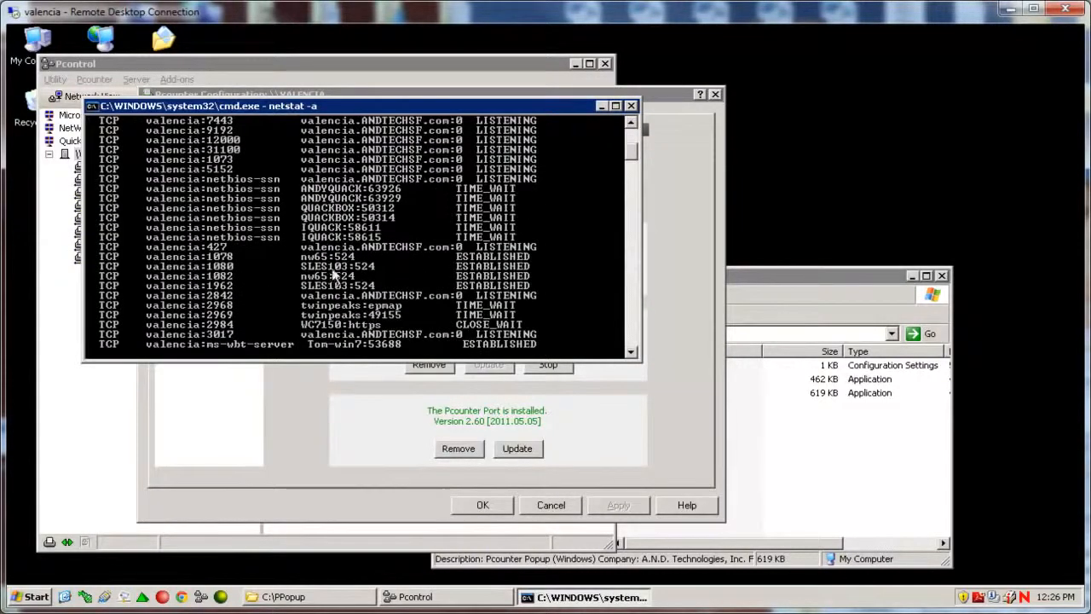
# - Find the entries for ports 6443 and 7443 in the netstat output and highlight their states
pyautogui.scroll(1, 282, 263)
pyautogui.moveTo(207, 166); pyautogui.dragTo(232, 184)
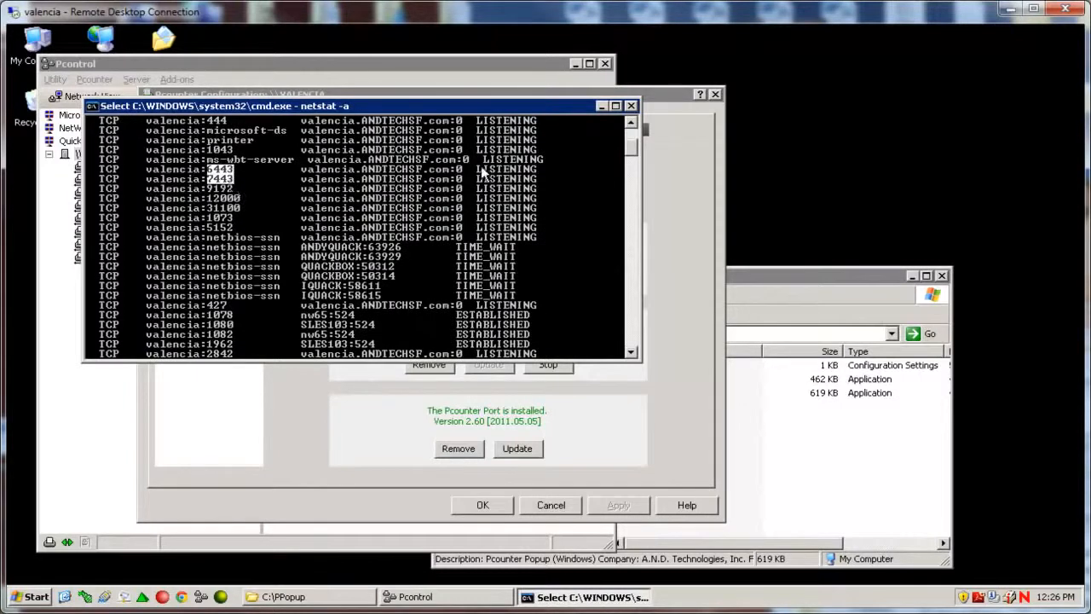
pyautogui.moveTo(478, 166); pyautogui.dragTo(548, 182)
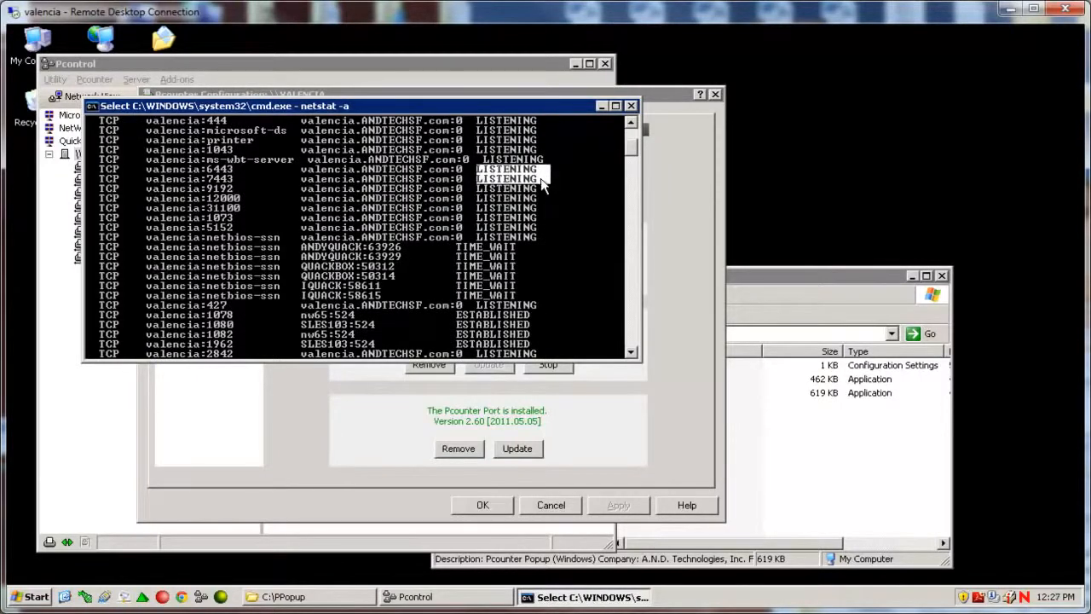
# - Open the Windows Firewall exceptions and check the PPopup TCP and UDP entries for ports 6443 and 7443
pyautogui.click(46, 598)
pyautogui.moveTo(268, 279)
pyautogui.click(400, 577)
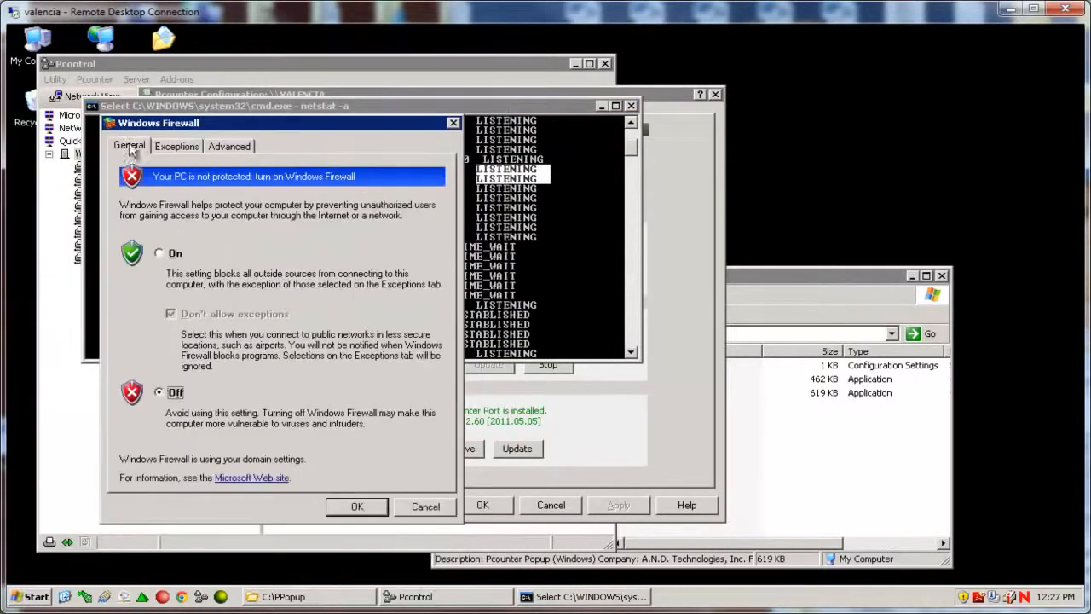
pyautogui.click(182, 146)
pyautogui.click(196, 311)
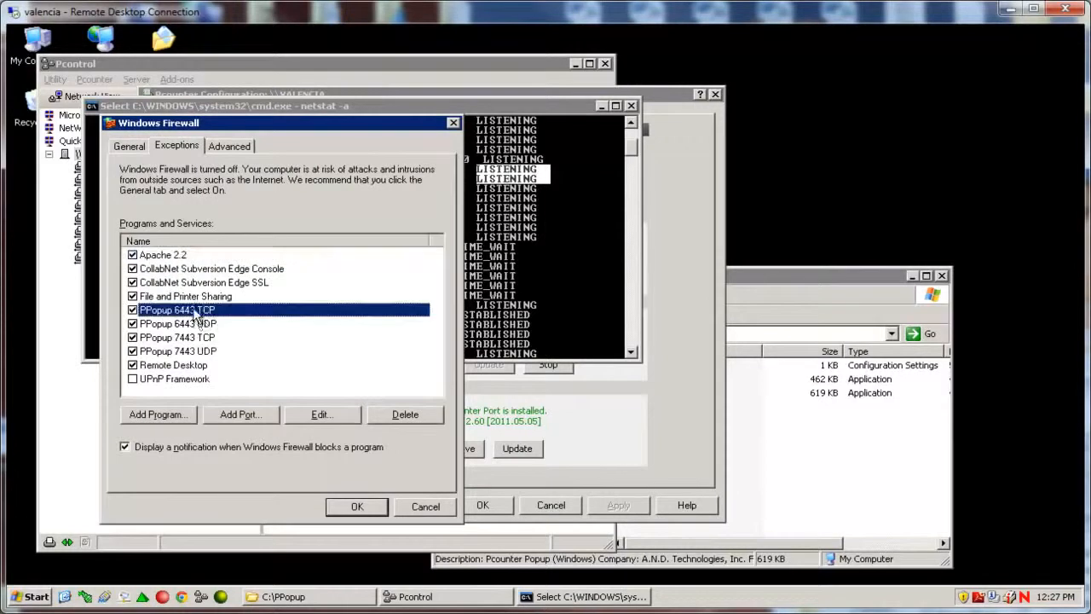
pyautogui.click(199, 323)
pyautogui.click(202, 338)
pyautogui.click(204, 351)
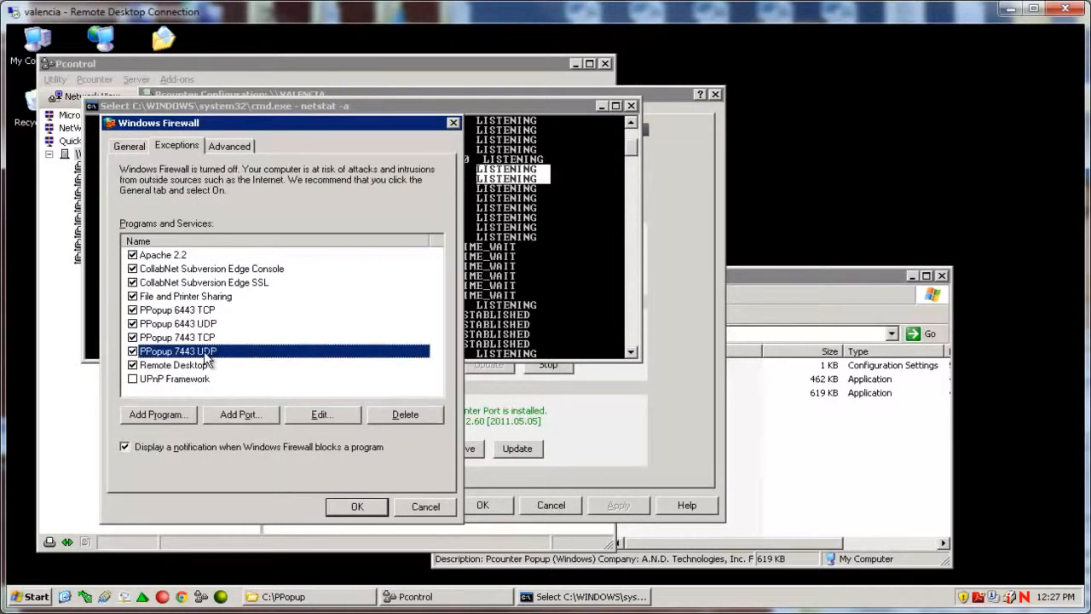
pyautogui.click(205, 324)
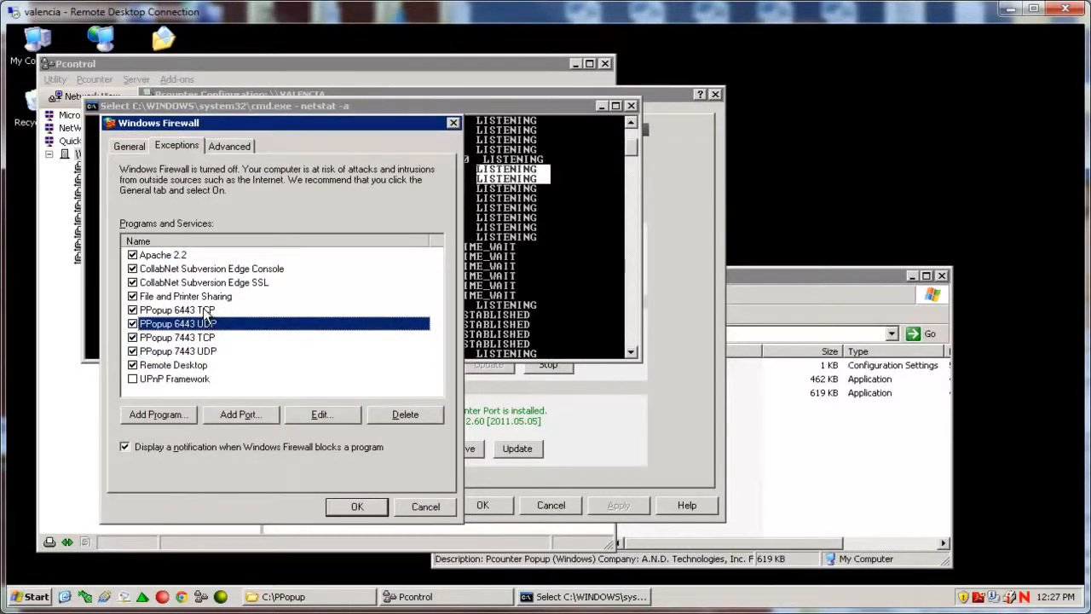
pyautogui.click(206, 310)
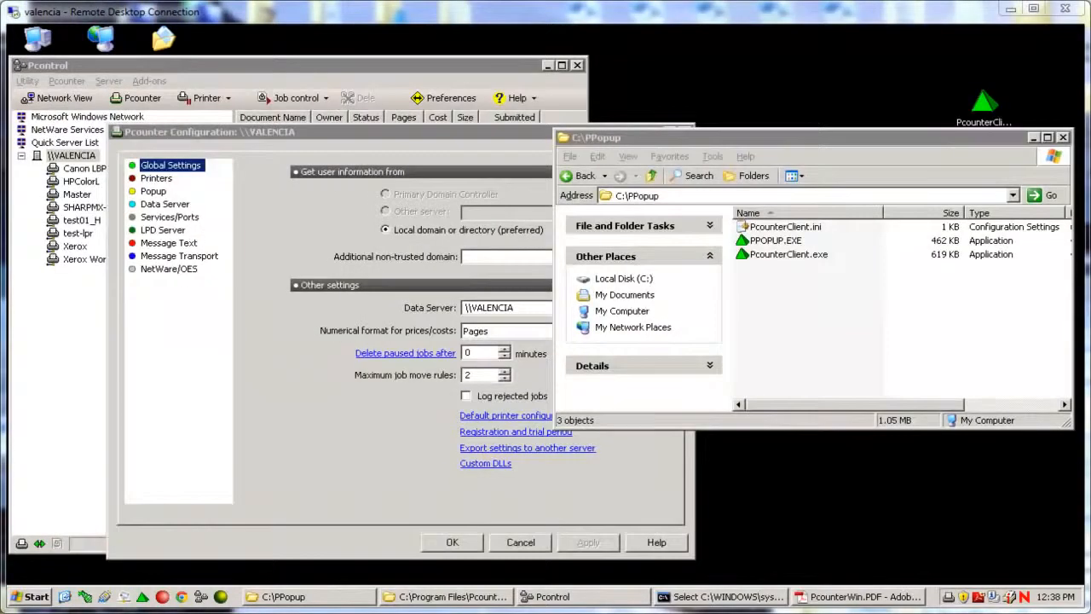
# - Run PcounterClient.exe from the C:\PPopup folder
pyautogui.click(772, 255)
pyautogui.rightClick(772, 255)
pyautogui.click(806, 271)
# - Open the Pcounter Client preferences and compare the HTTPS port with the Printer Control port on the \\VALENCIA Services/Ports page
pyautogui.rightClick(952, 597)
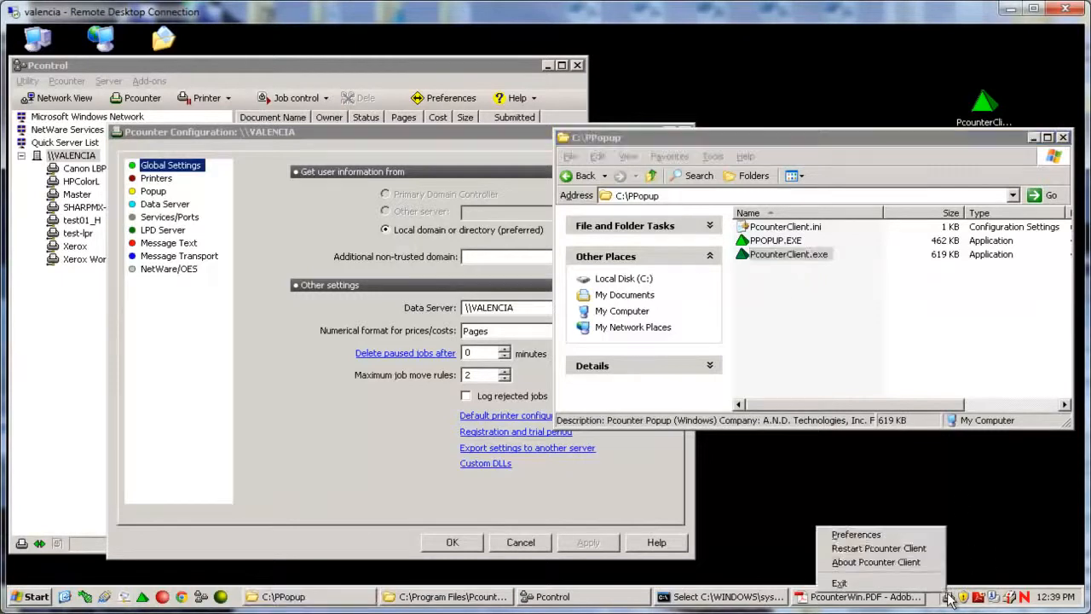
pyautogui.click(883, 538)
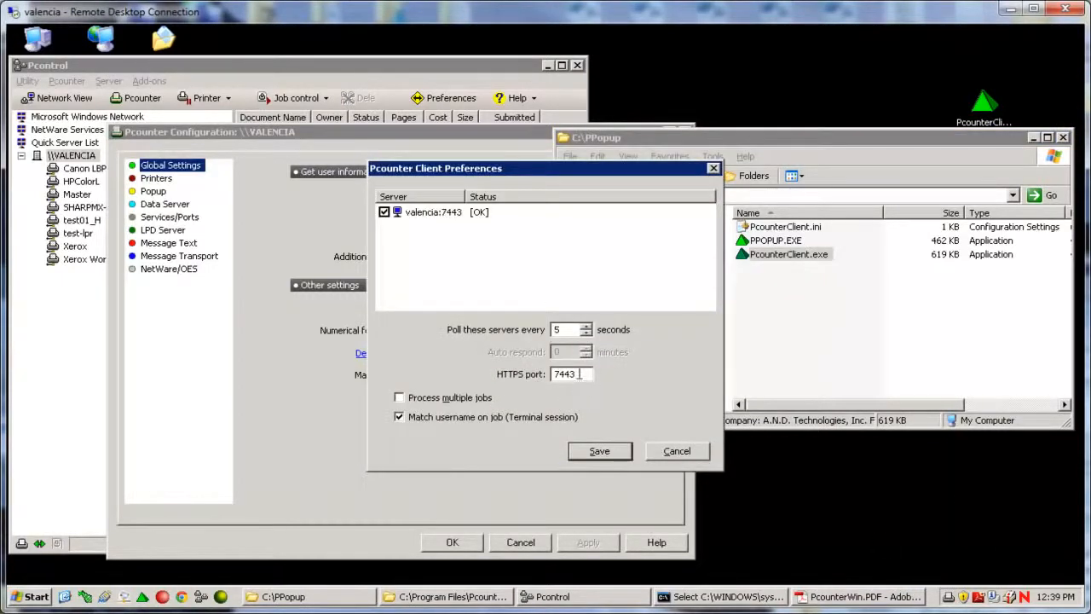
pyautogui.moveTo(516, 174); pyautogui.dragTo(461, 191)
pyautogui.click(176, 217)
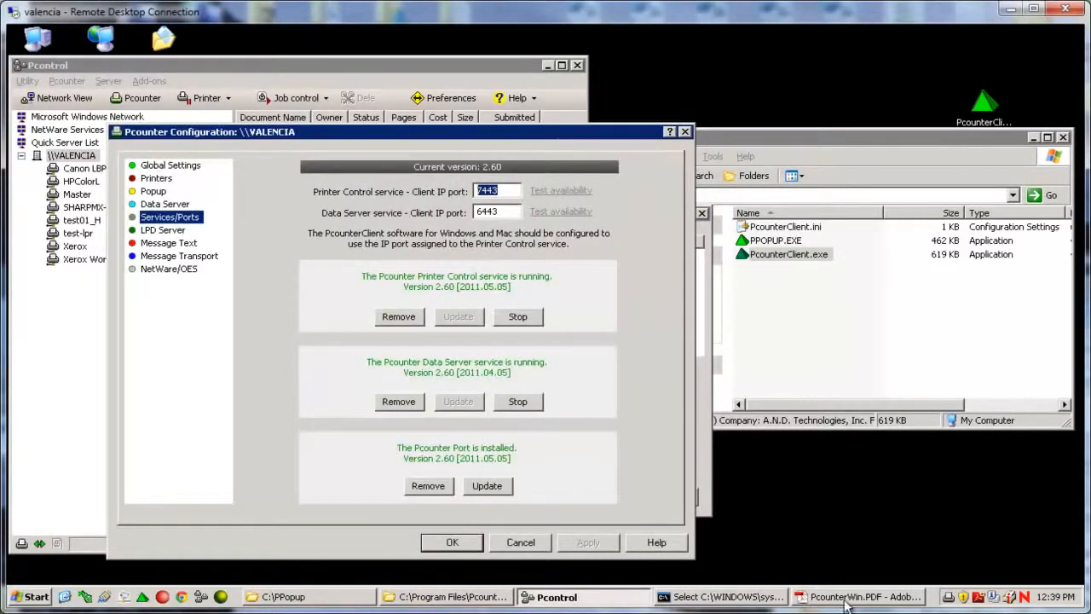
# - Check the valencia server entry and HTTPS port in the Pcounter Client preferences, close them without saving, and exit the client
pyautogui.click(706, 463)
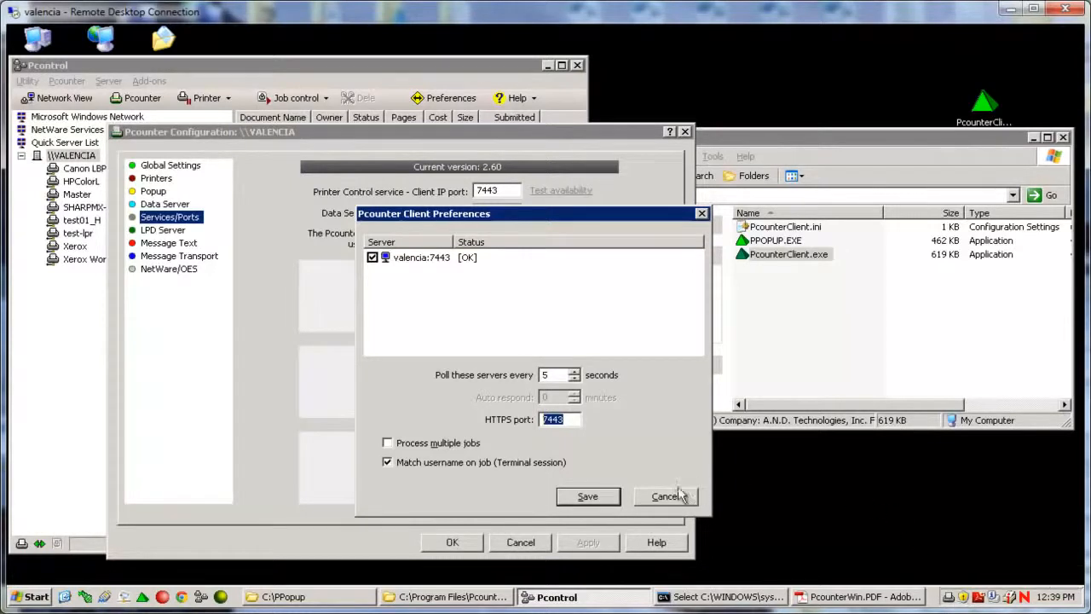
pyautogui.click(394, 258)
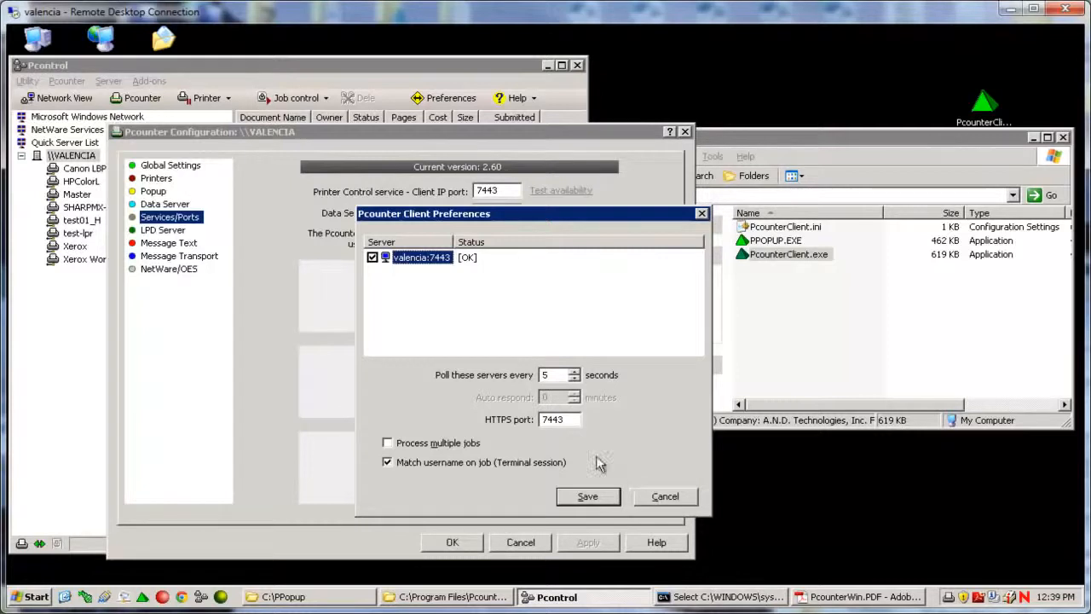
pyautogui.click(568, 419)
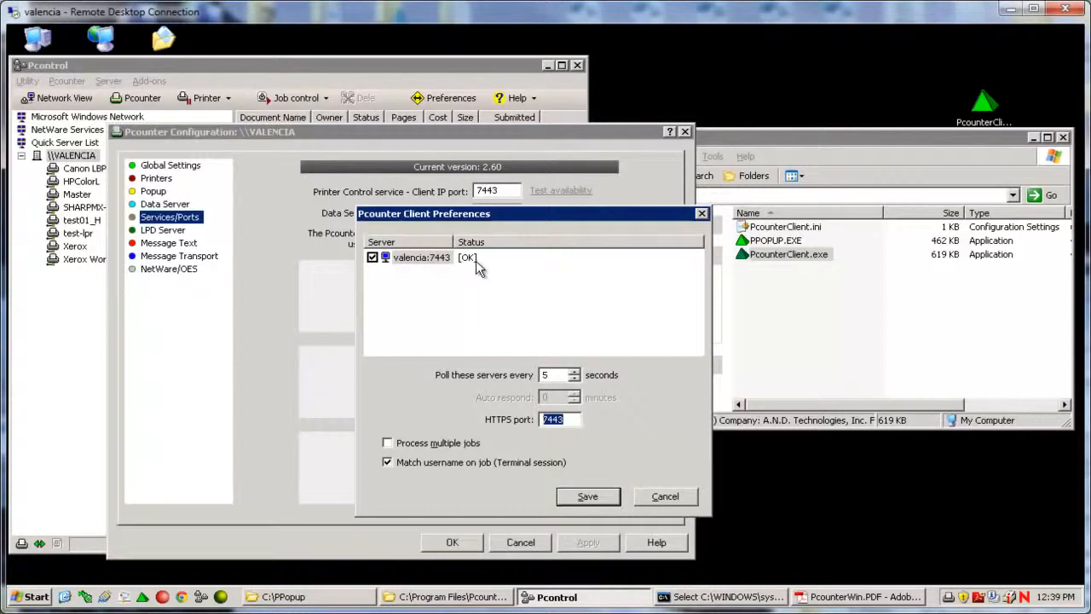
pyautogui.click(661, 498)
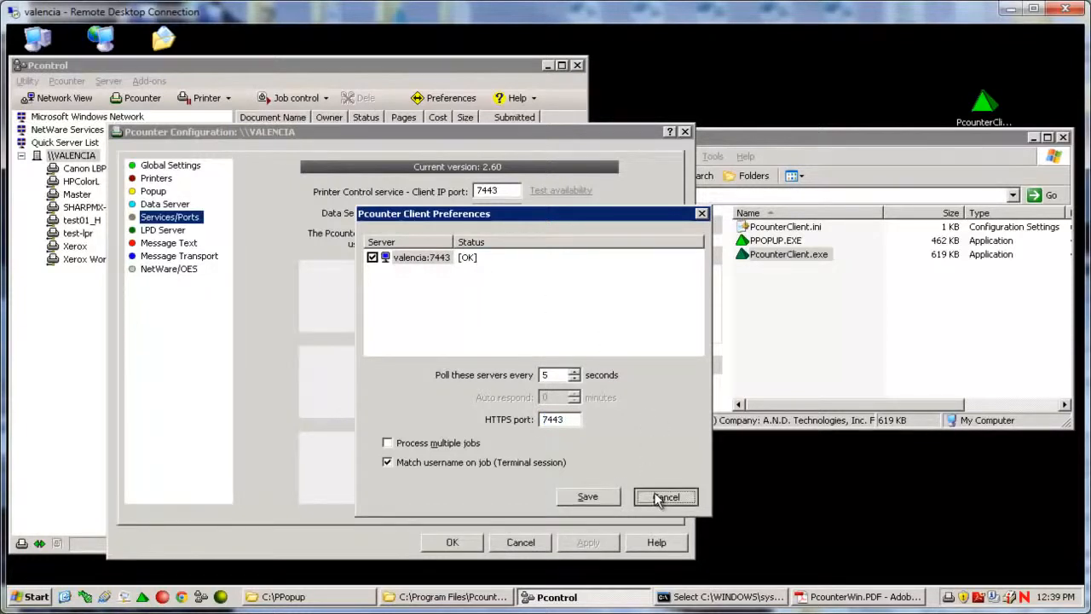
pyautogui.rightClick(947, 603)
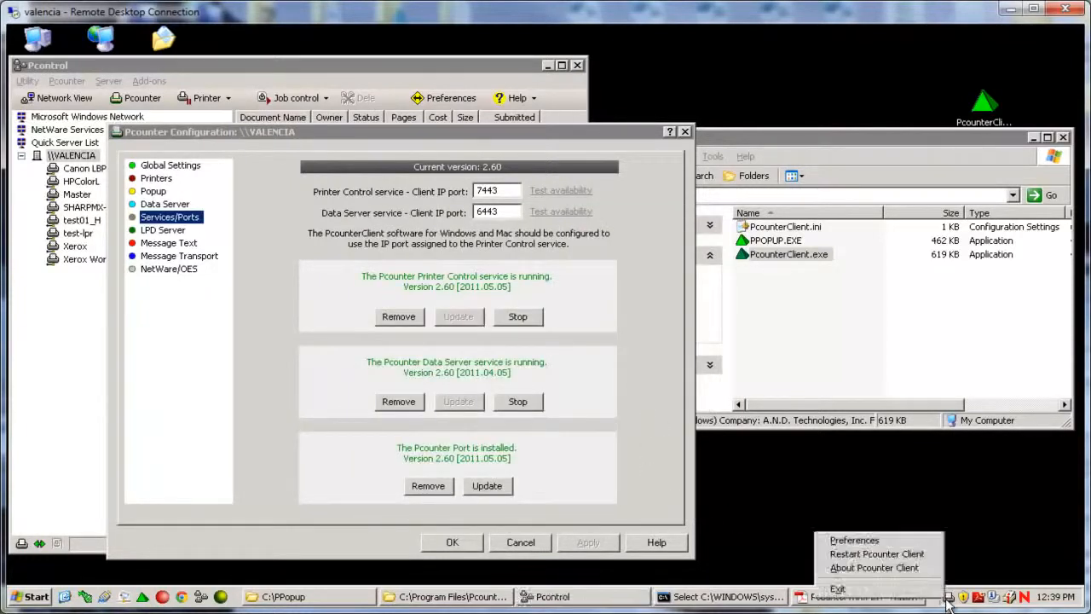
pyautogui.click(836, 588)
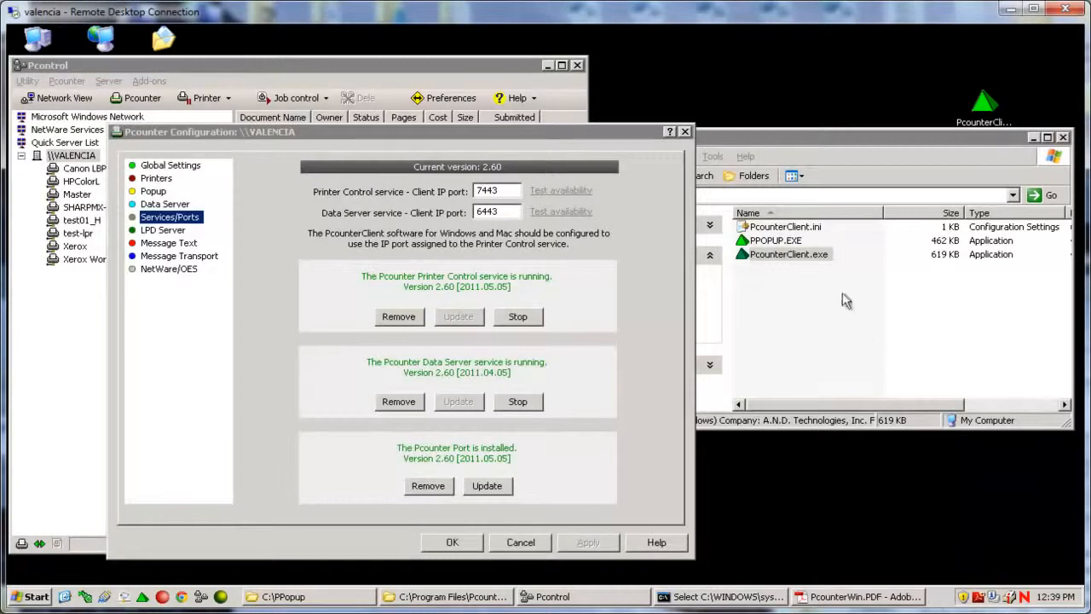
# - Open the manual PcounterWin.PDF from the C:\Program Files\Pcounter for NT\nt folder
pyautogui.click(802, 229)
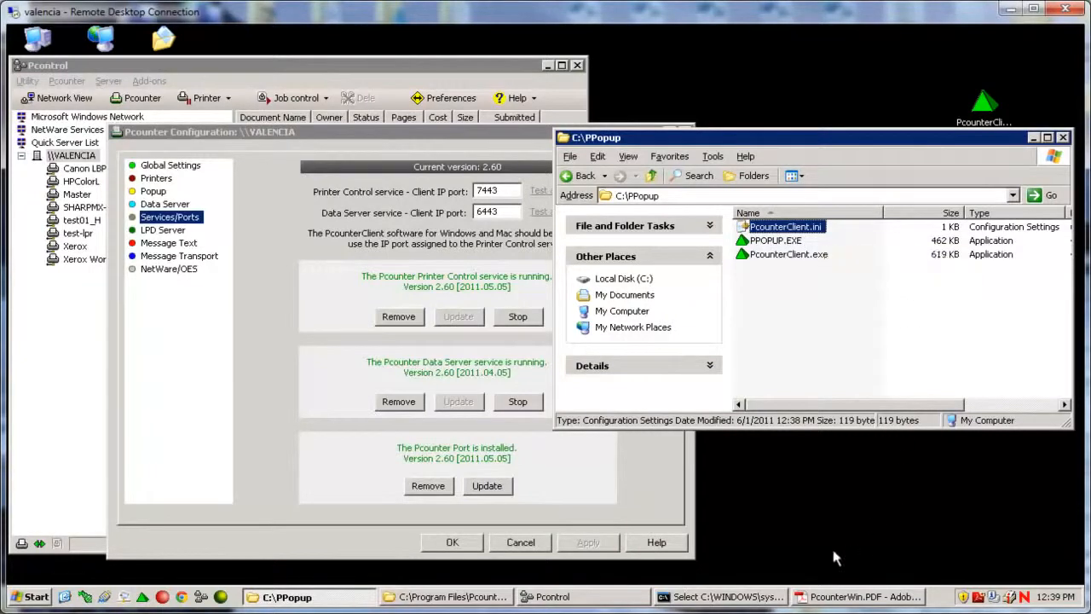
pyautogui.click(503, 600)
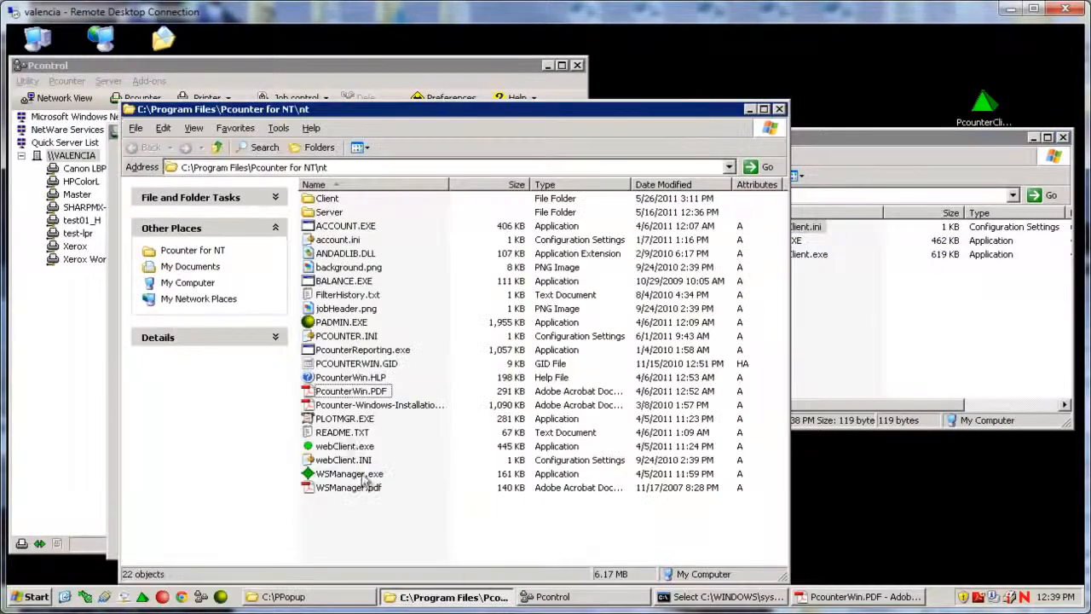
pyautogui.click(364, 392)
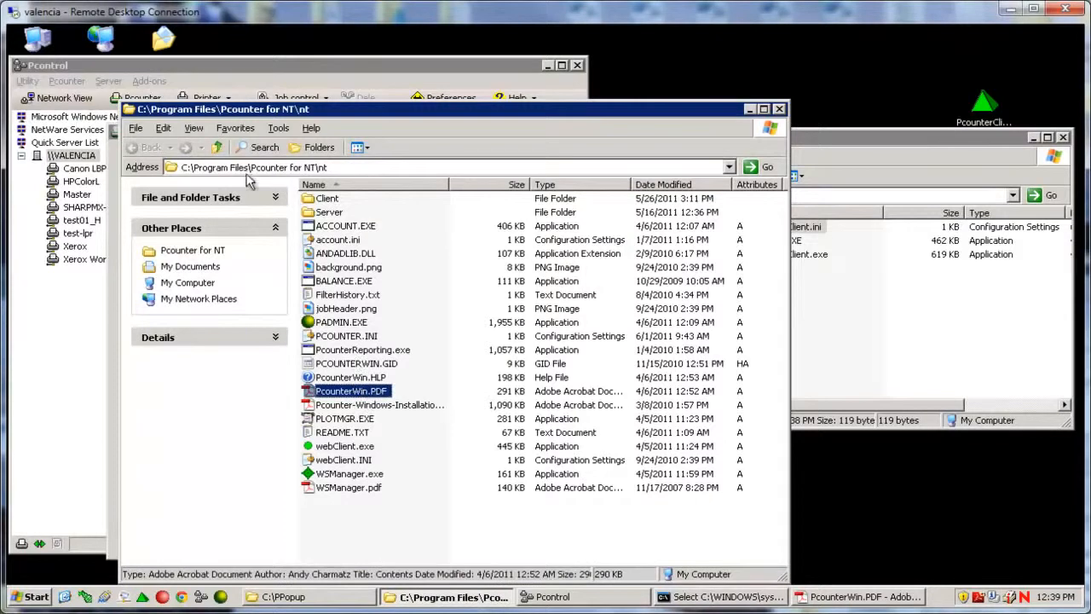
pyautogui.click(202, 167)
pyautogui.moveTo(220, 164); pyautogui.dragTo(334, 168)
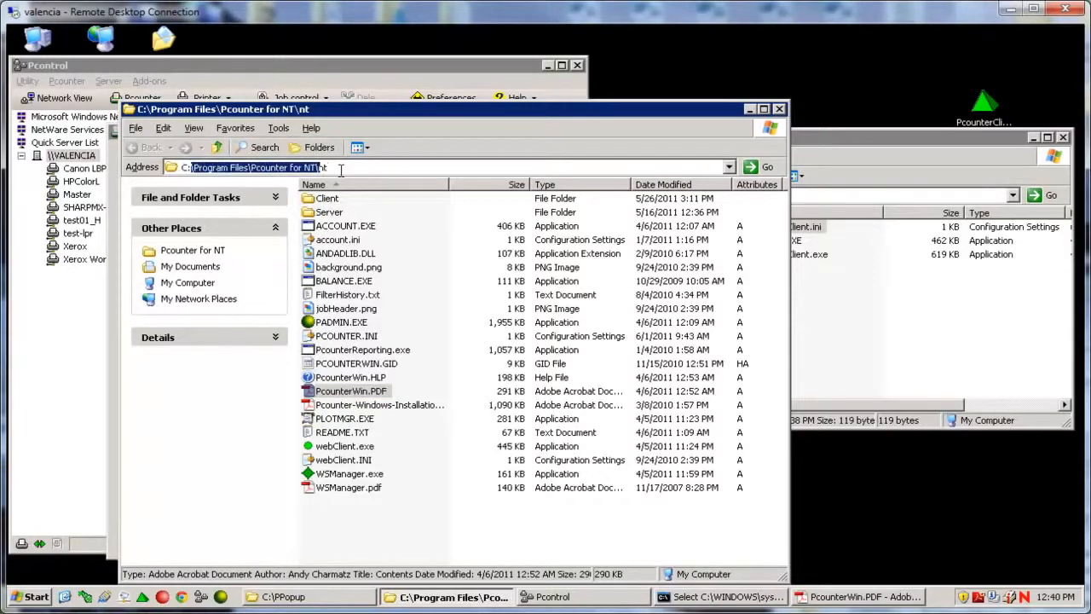
pyautogui.rightClick(356, 394)
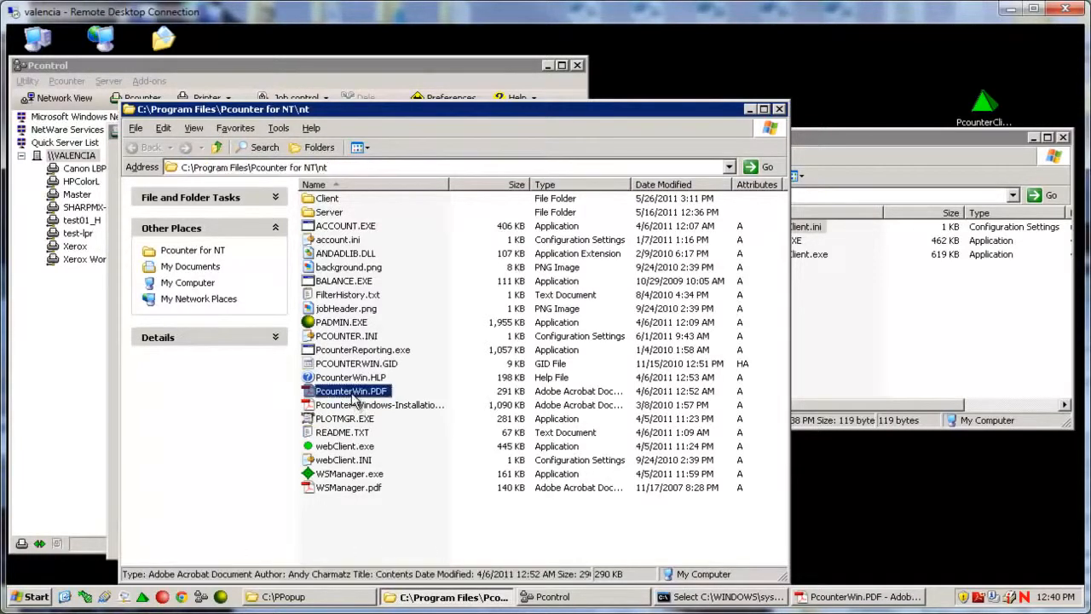
pyautogui.click(422, 401)
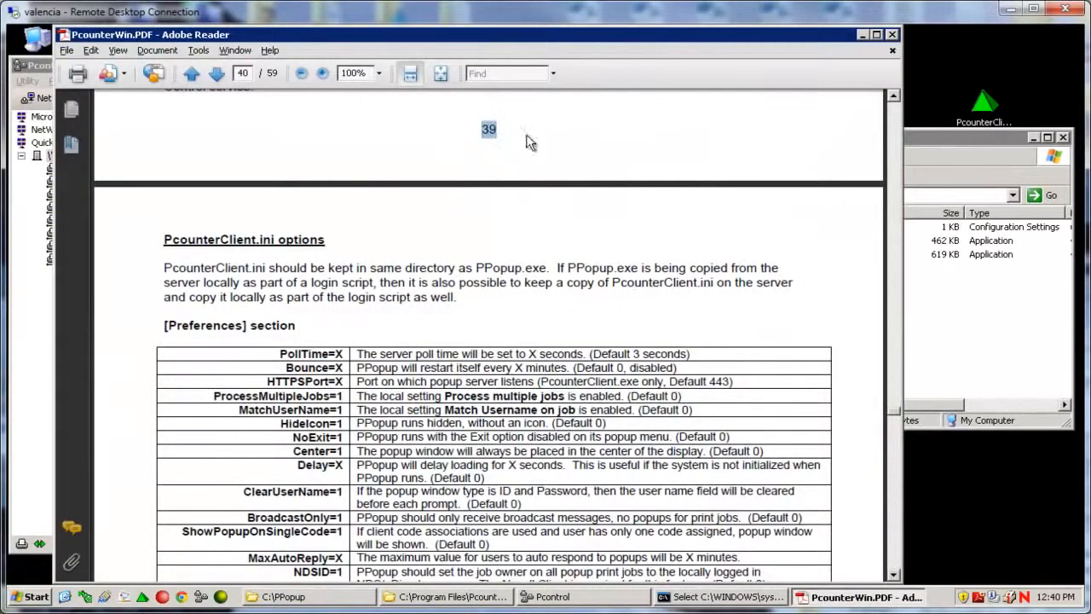
# - Review the PcounterClient.ini options in the manual and highlight the [Preferences] and [Servers] section headings
pyautogui.click(358, 307)
pyautogui.moveTo(152, 327); pyautogui.dragTo(286, 333)
pyautogui.scroll(-1, 331, 368)
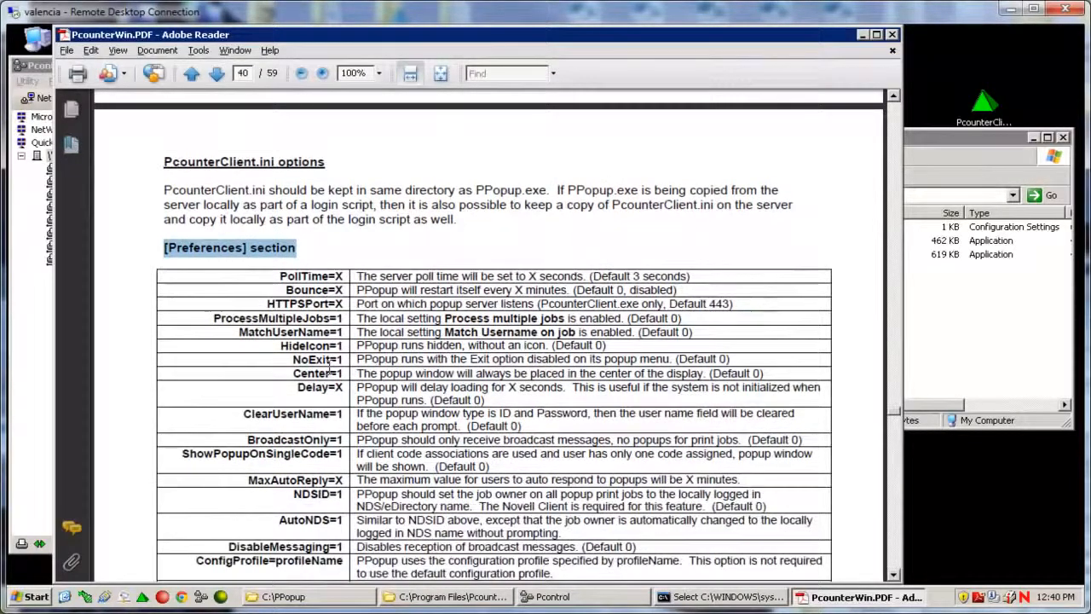
pyautogui.scroll(-1, 331, 369)
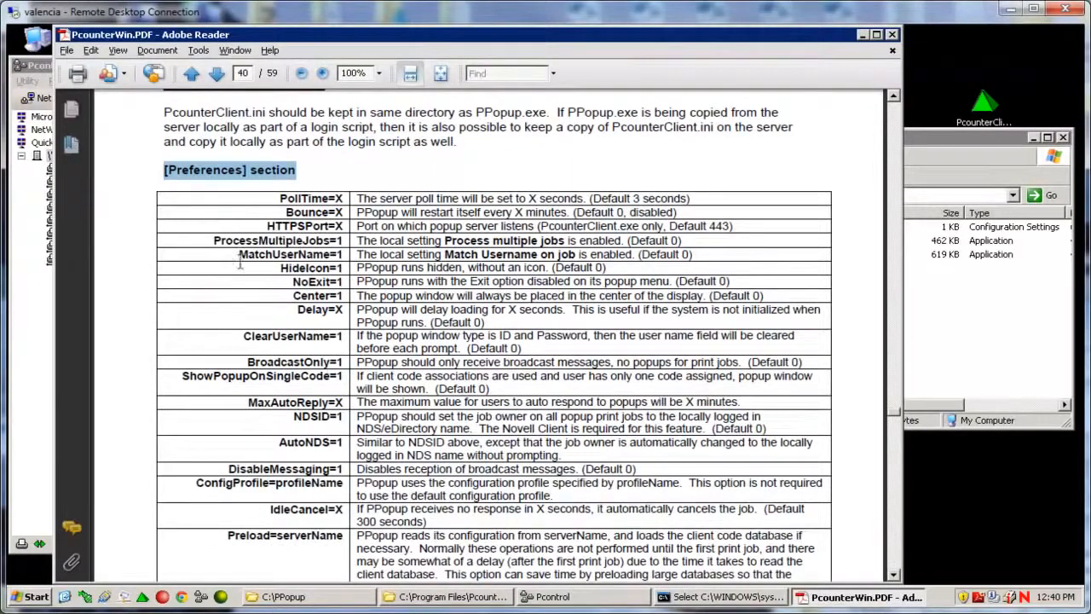
pyautogui.scroll(-4, 236, 250)
pyautogui.moveTo(167, 423); pyautogui.dragTo(307, 427)
# - Open PcounterClient.ini from C:\PPopup in Notepad and examine its [Servers] and [Preferences] sections
pyautogui.click(283, 596)
pyautogui.click(784, 227)
pyautogui.rightClick(788, 232)
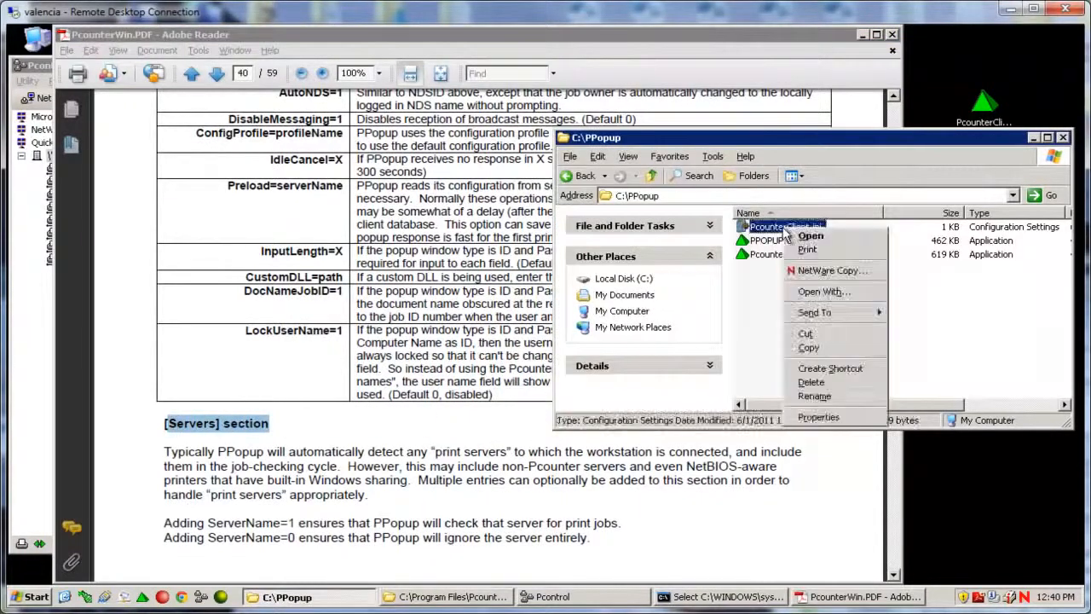
pyautogui.click(818, 236)
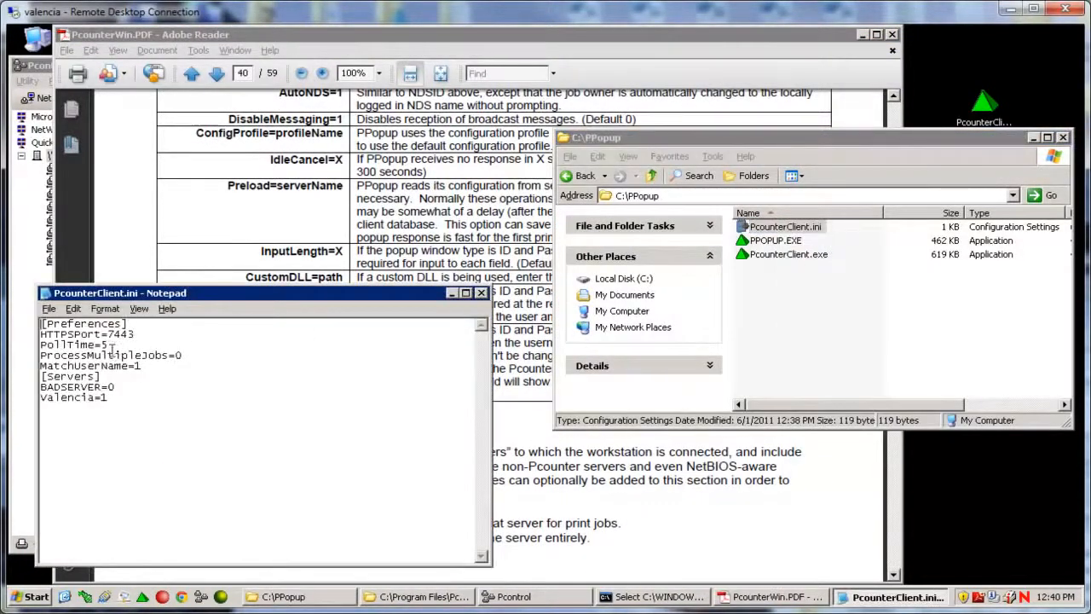
pyautogui.moveTo(104, 376); pyautogui.dragTo(42, 385)
pyautogui.moveTo(128, 324); pyautogui.dragTo(49, 324)
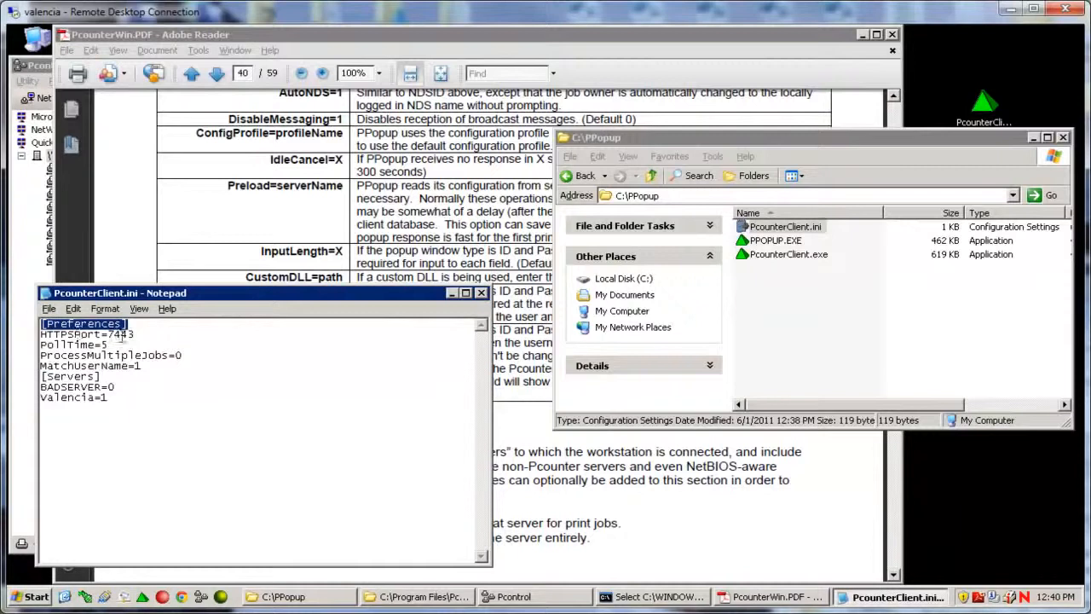
# - Set HTTPSPort to 6666 in PcounterClient.ini, save the file, and close it
pyautogui.moveTo(134, 335); pyautogui.dragTo(106, 341)
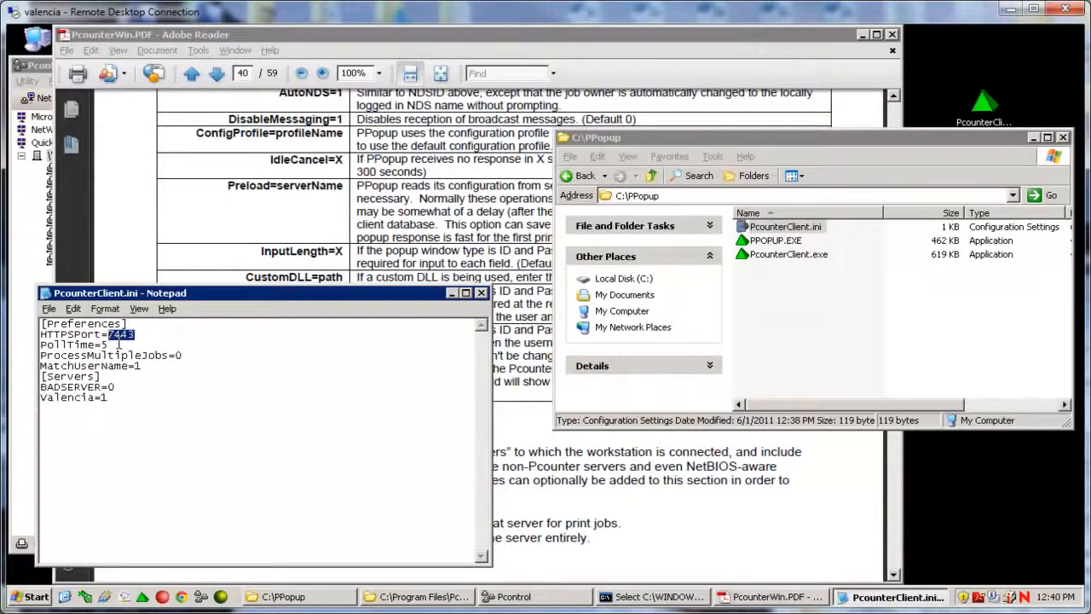
pyautogui.write('6666')
pyautogui.click(49, 308)
pyautogui.click(60, 354)
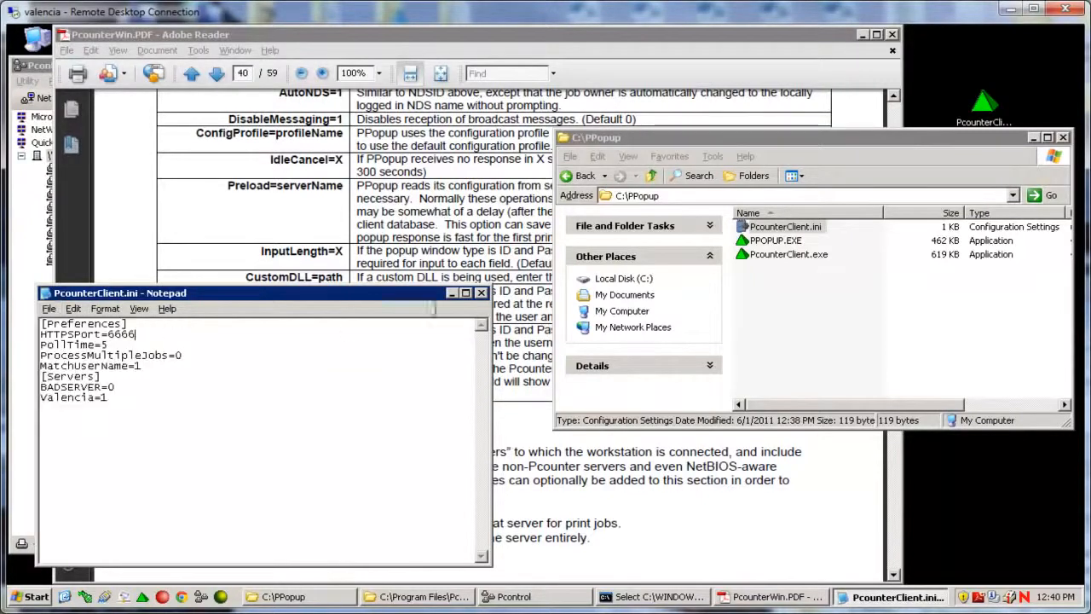
pyautogui.click(481, 293)
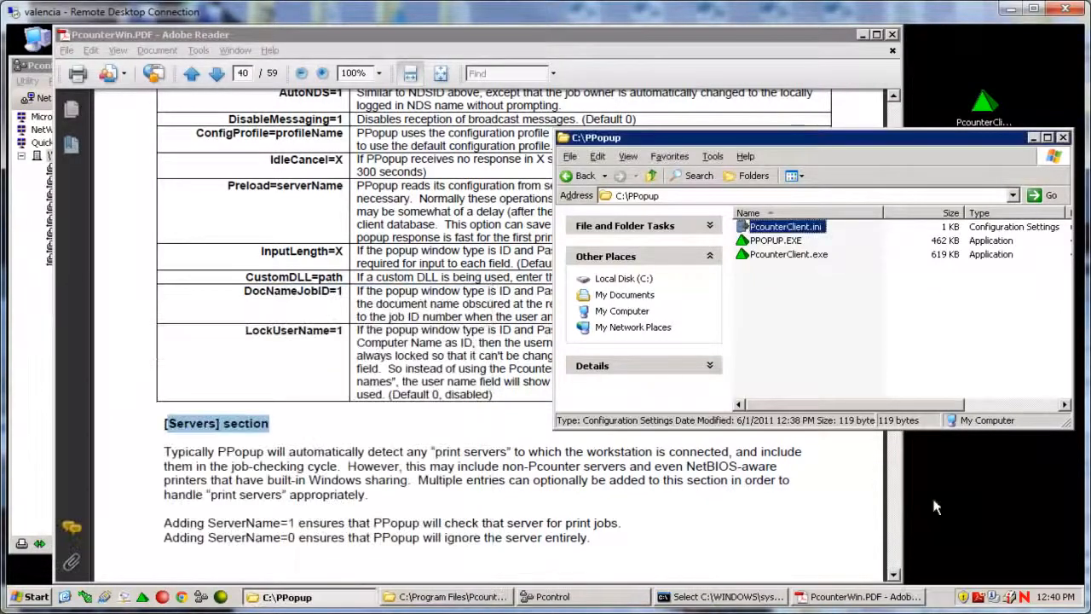
# - Run PcounterClient.exe from C:\PPopup, check the valencia server's port in its preferences, and exit the client
pyautogui.click(793, 254)
pyautogui.rightClick(949, 597)
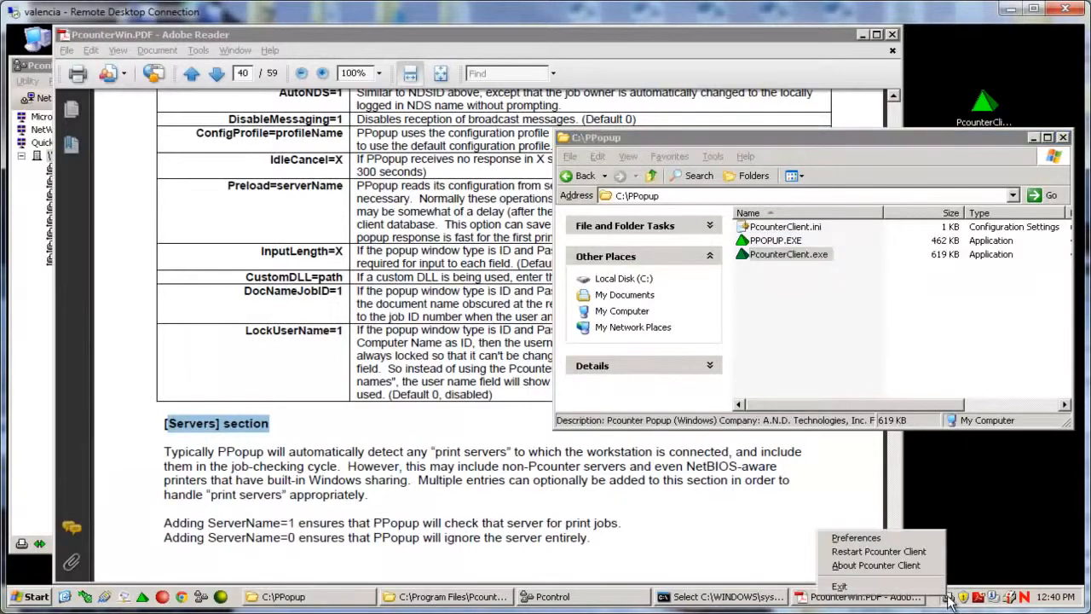
pyautogui.click(855, 538)
pyautogui.click(452, 226)
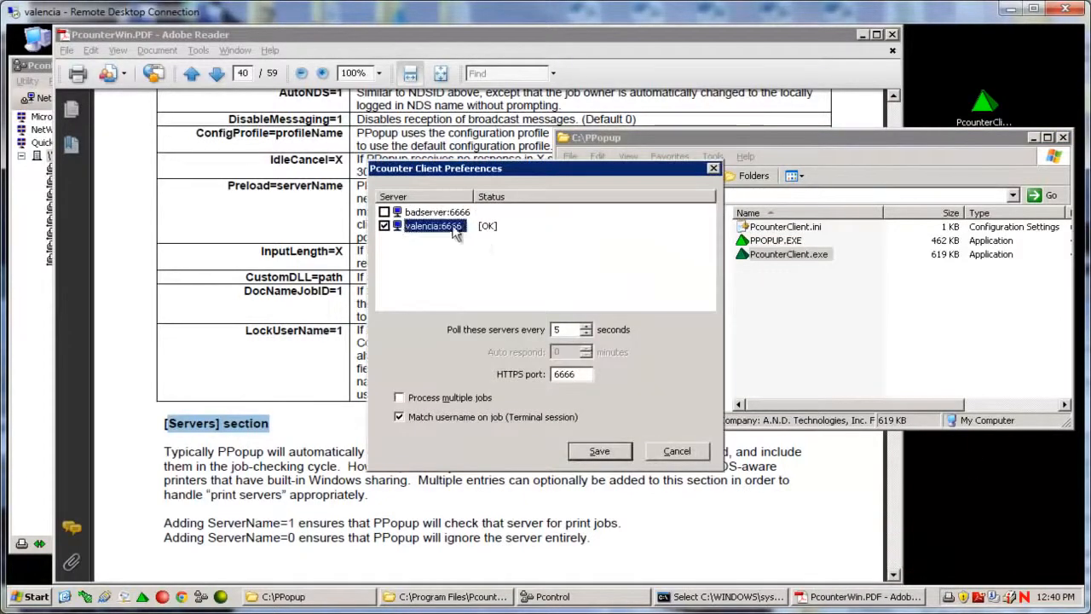
pyautogui.click(678, 456)
pyautogui.rightClick(948, 596)
pyautogui.click(907, 579)
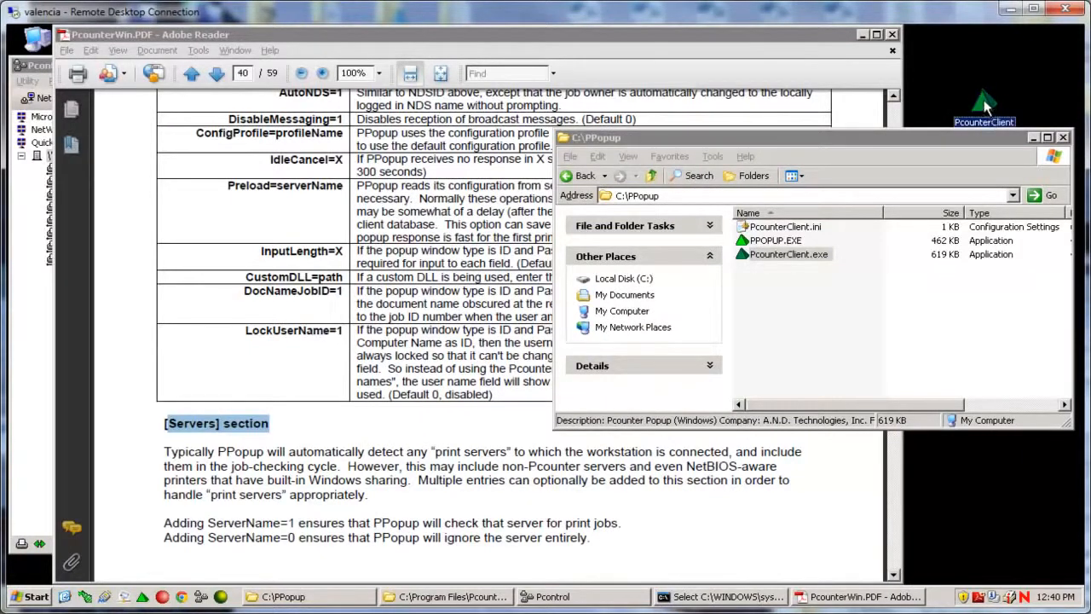
# - Launch the PcounterClient copy on the desktop and check the server entry and HTTPS port in its preferences
pyautogui.rightClick(982, 102)
pyautogui.click(959, 114)
pyautogui.rightClick(952, 604)
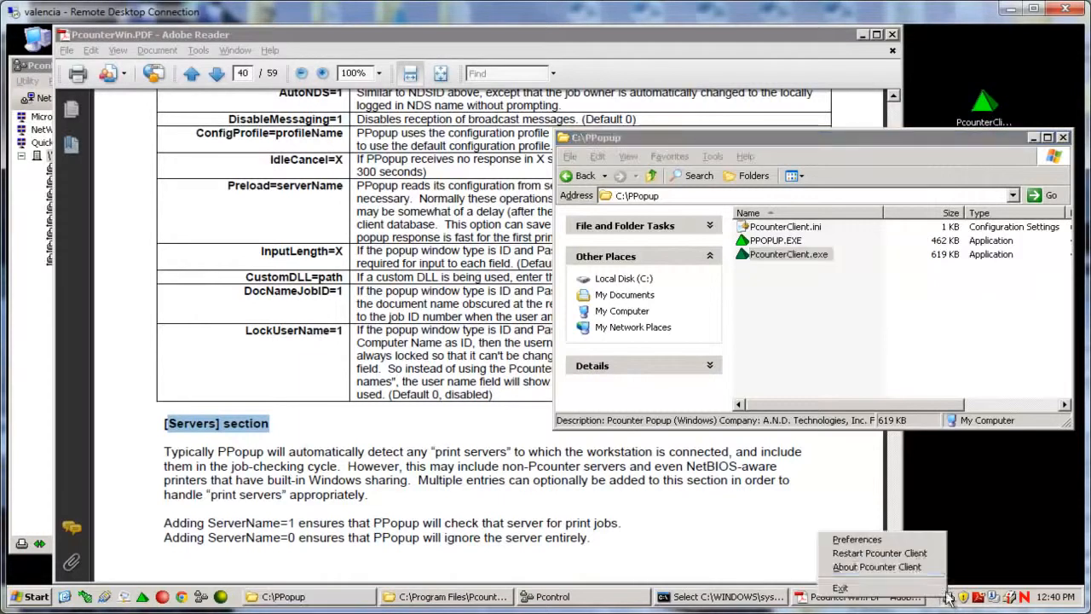
pyautogui.click(904, 544)
pyautogui.click(451, 218)
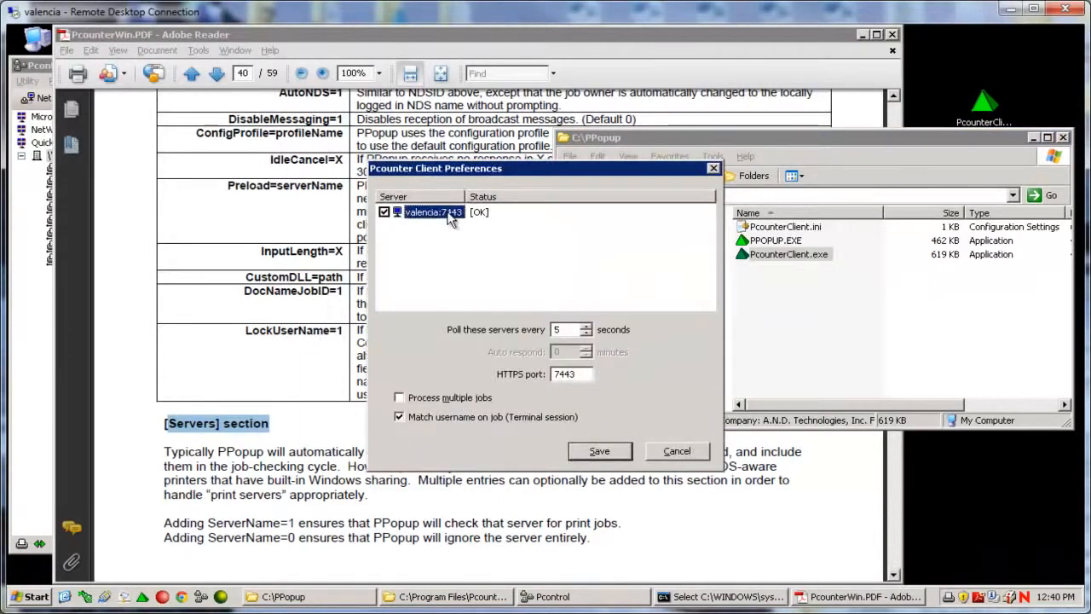
pyautogui.moveTo(578, 375); pyautogui.dragTo(545, 374)
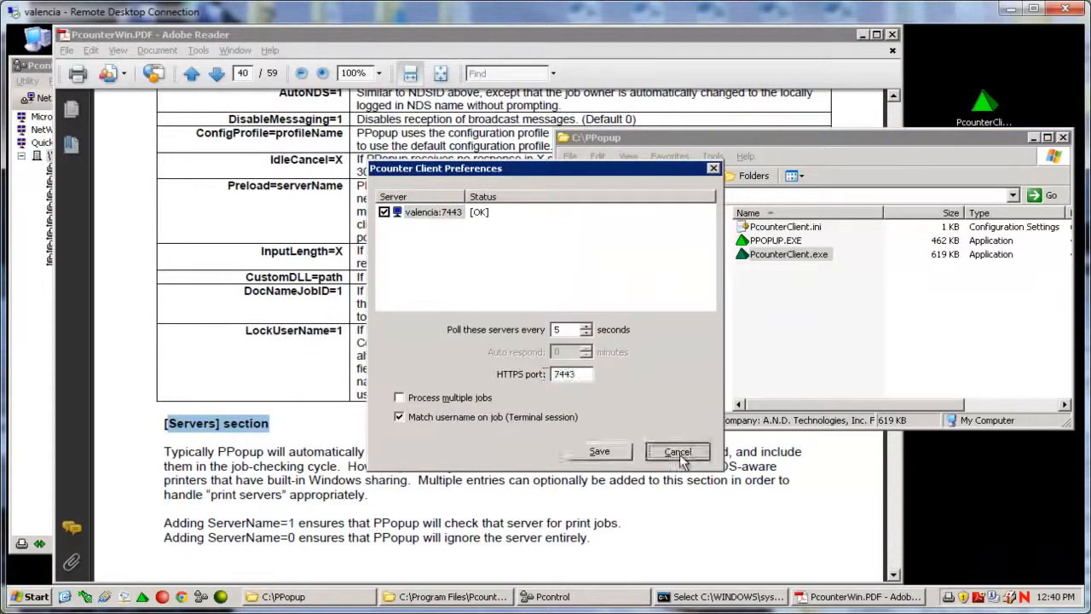
pyautogui.click(678, 453)
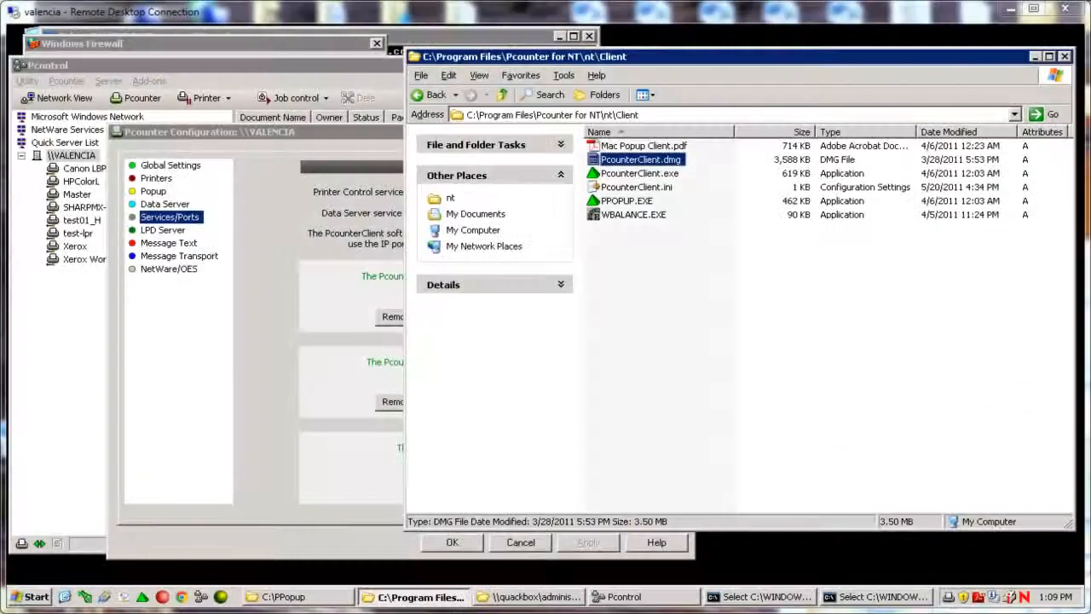
# - Locate the Mac client file PcounterClient.dmg in the Pcounter for NT\nt\Client folder
pyautogui.click(648, 365)
pyautogui.click(641, 161)
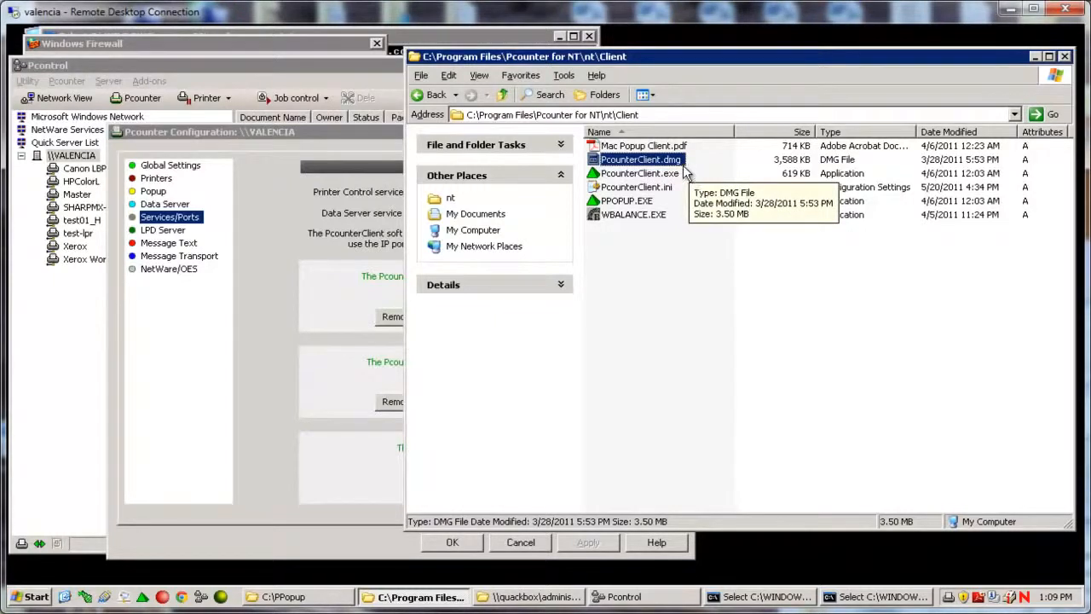
# - Check the Printer Control and Data Server ports in the \\VALENCIA configuration and find ports 7443 and 6443 in the netstat output
pyautogui.click(351, 168)
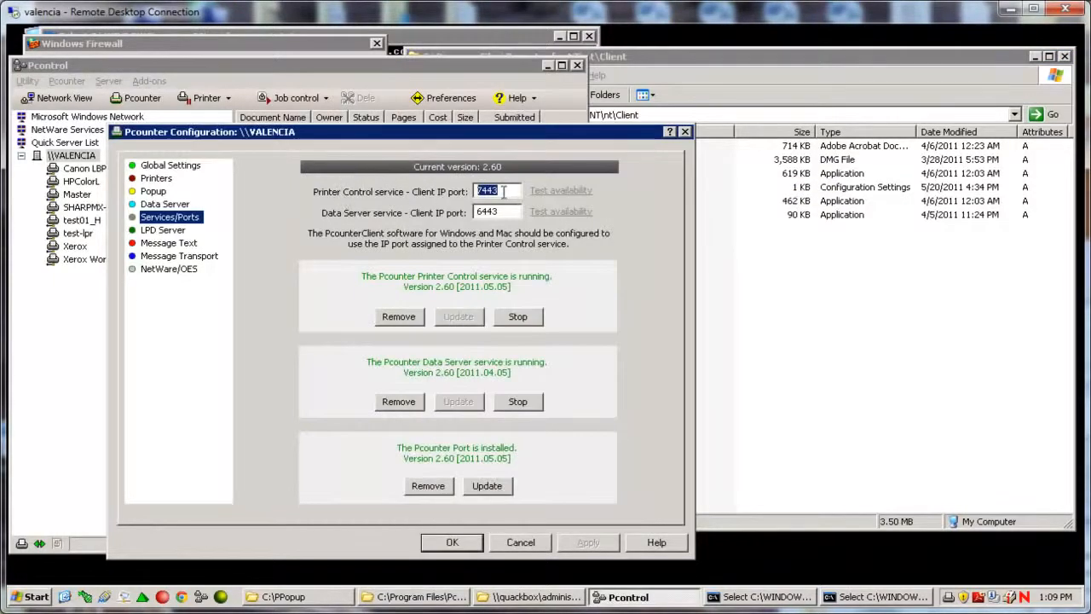
pyautogui.moveTo(504, 191); pyautogui.dragTo(477, 192)
pyautogui.click(504, 211)
pyautogui.click(804, 599)
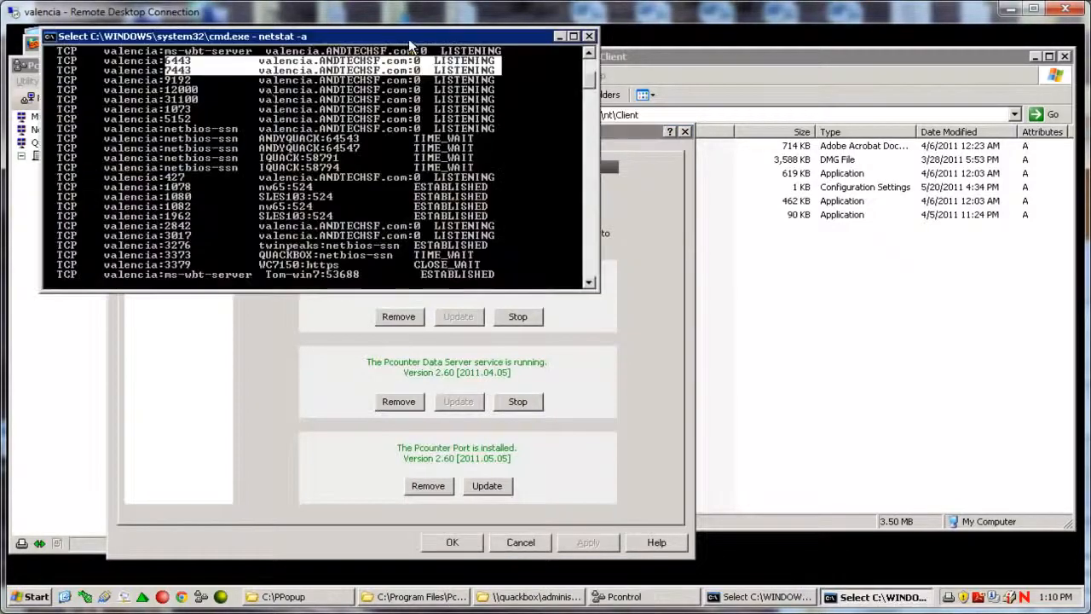
pyautogui.moveTo(168, 58); pyautogui.dragTo(499, 77)
# - Check the PPopup 6443 and 7443 TCP and UDP entries in the Windows Firewall exceptions
pyautogui.click(33, 46)
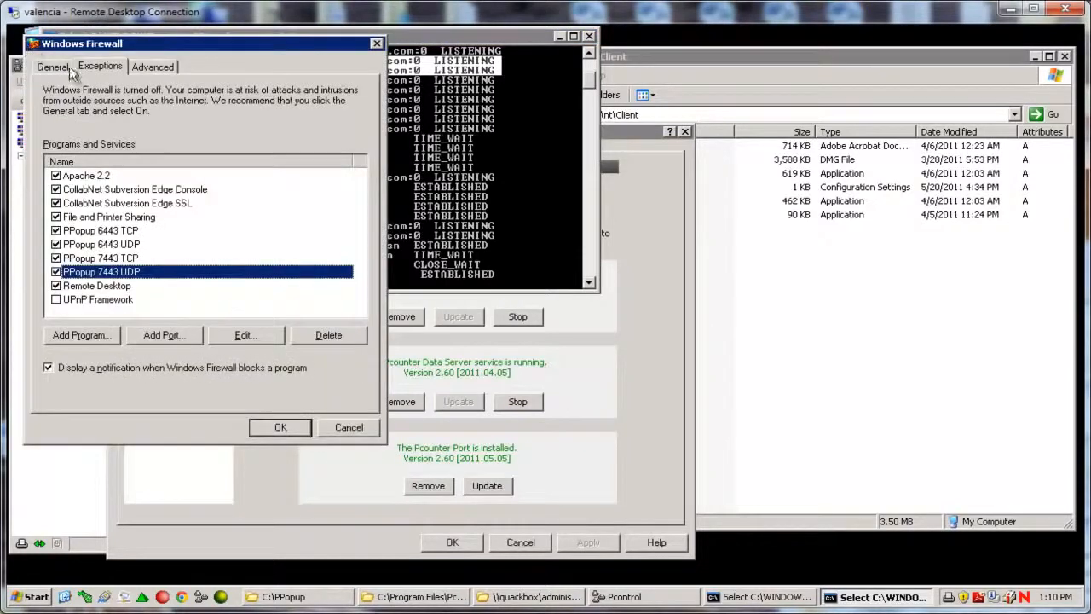
pyautogui.click(116, 230)
pyautogui.click(124, 245)
pyautogui.click(125, 259)
pyautogui.click(126, 272)
# - Open \\quackbox\administrator\Desktop and compare its PcounterClient.dmg with the one in the Client folder on the Pcounter server
pyautogui.click(563, 601)
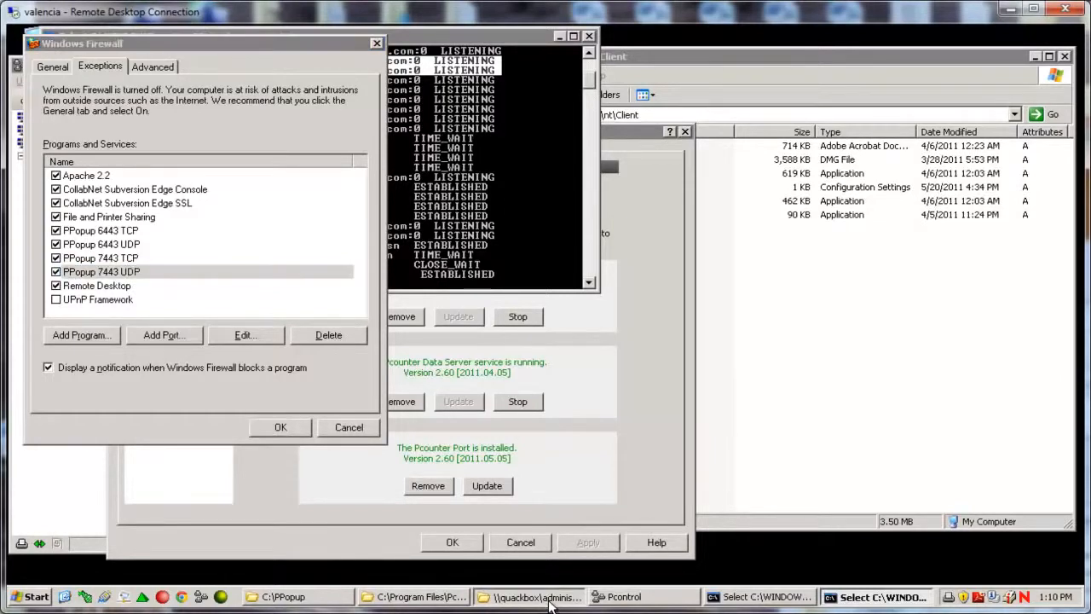
pyautogui.moveTo(529, 203); pyautogui.dragTo(563, 121)
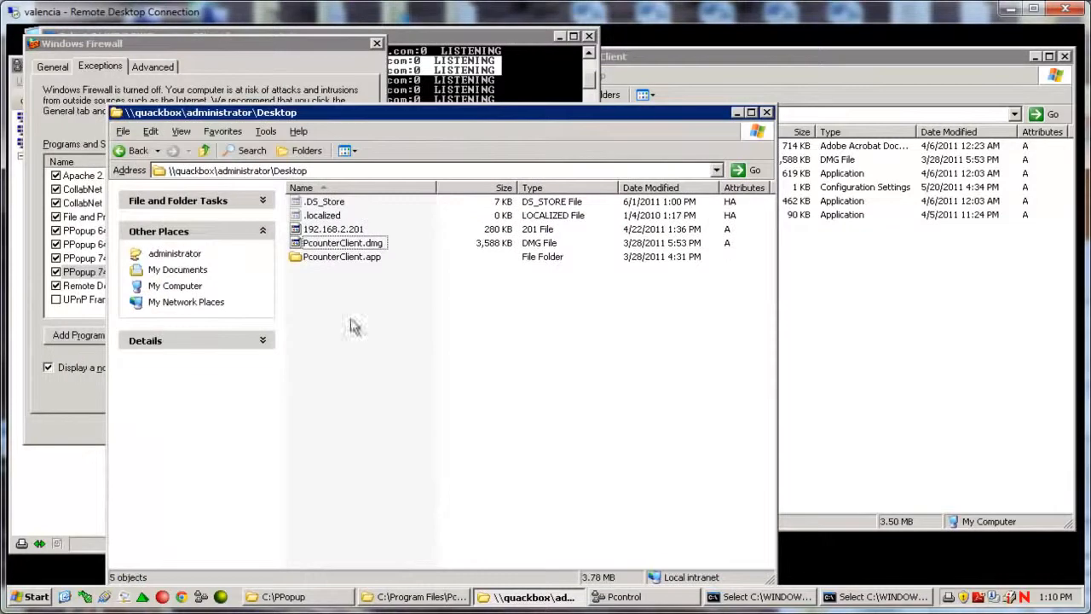
pyautogui.click(418, 596)
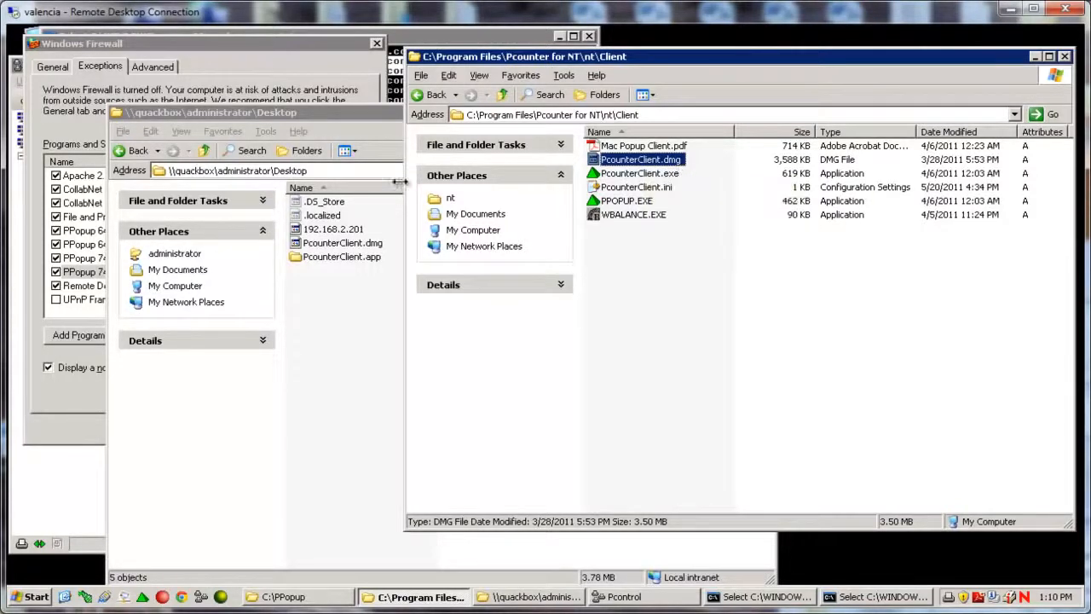
pyautogui.click(358, 171)
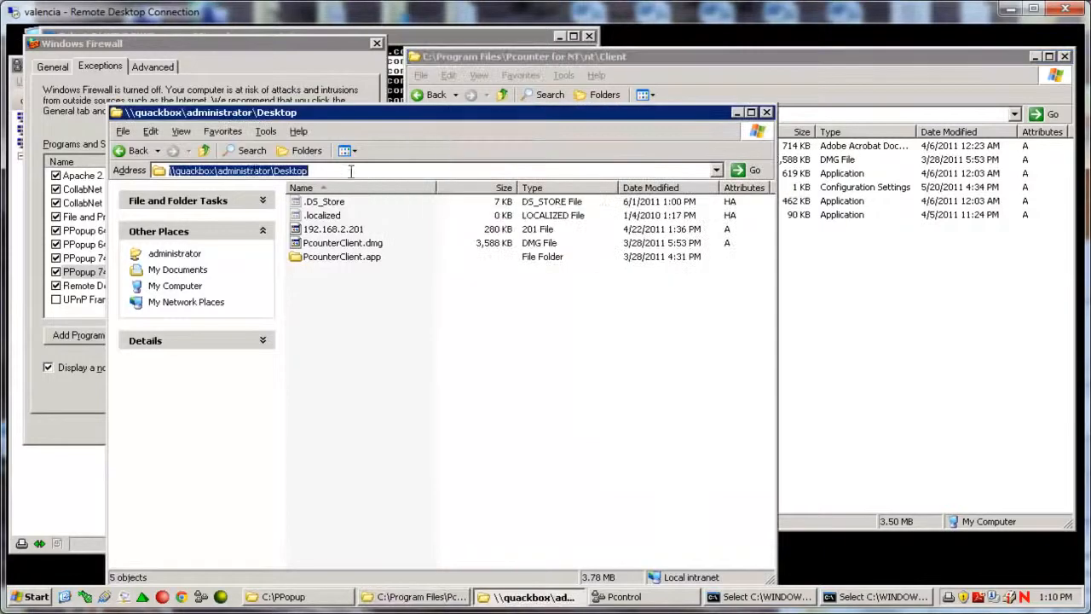
pyautogui.click(170, 170)
pyautogui.moveTo(175, 168); pyautogui.dragTo(311, 170)
pyautogui.click(829, 265)
pyautogui.moveTo(671, 168); pyautogui.dragTo(392, 325)
# - Switch to the Quackbox Mac desktop and move the Pcounter Client Configuration window fully into view
pyautogui.click(678, 388)
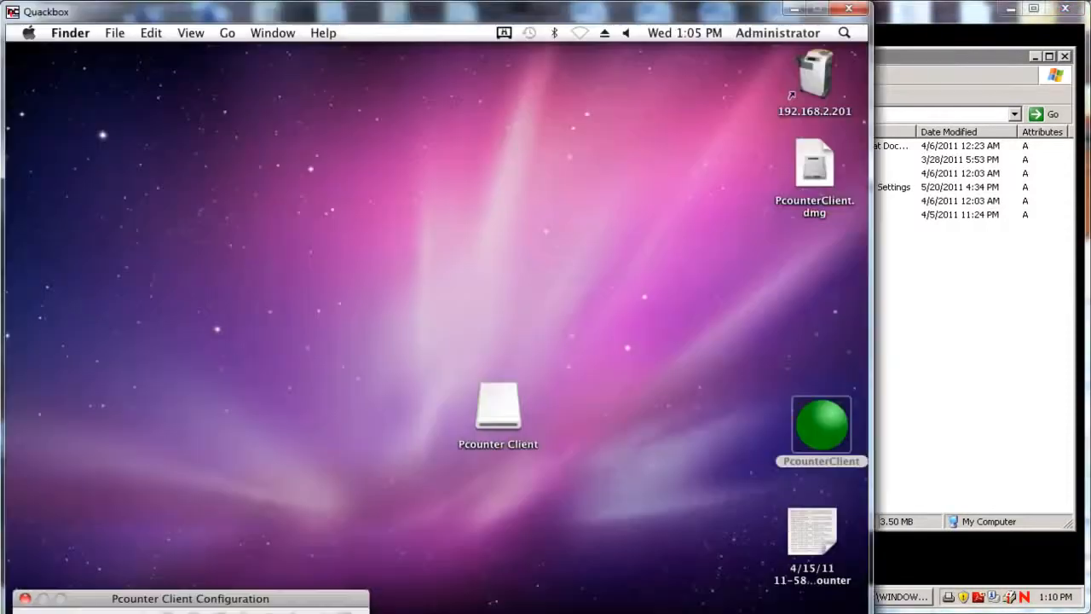
pyautogui.click(493, 248)
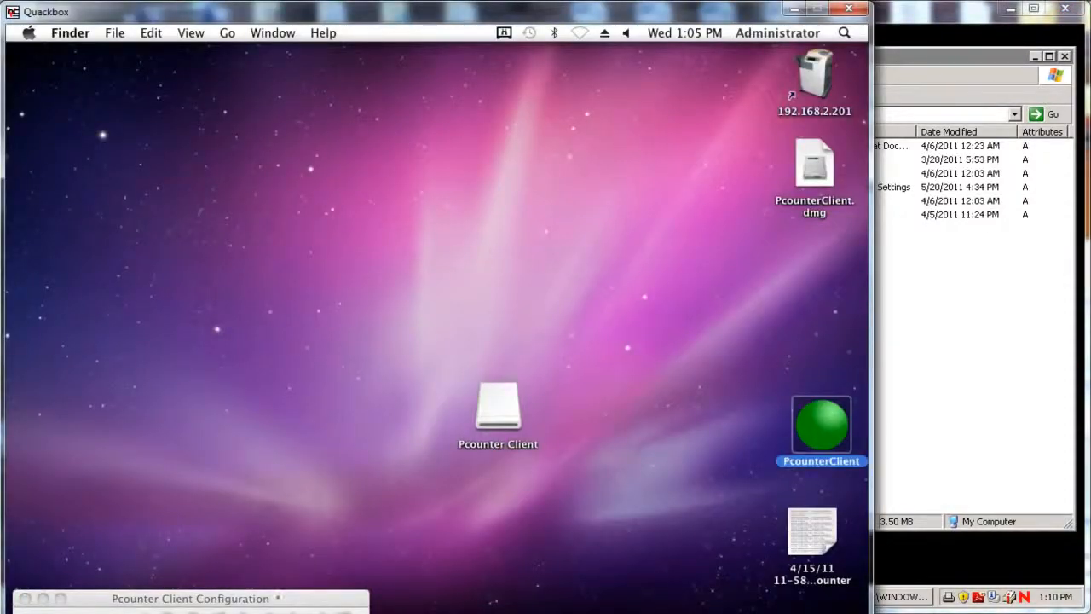
pyautogui.moveTo(279, 599); pyautogui.dragTo(496, 58)
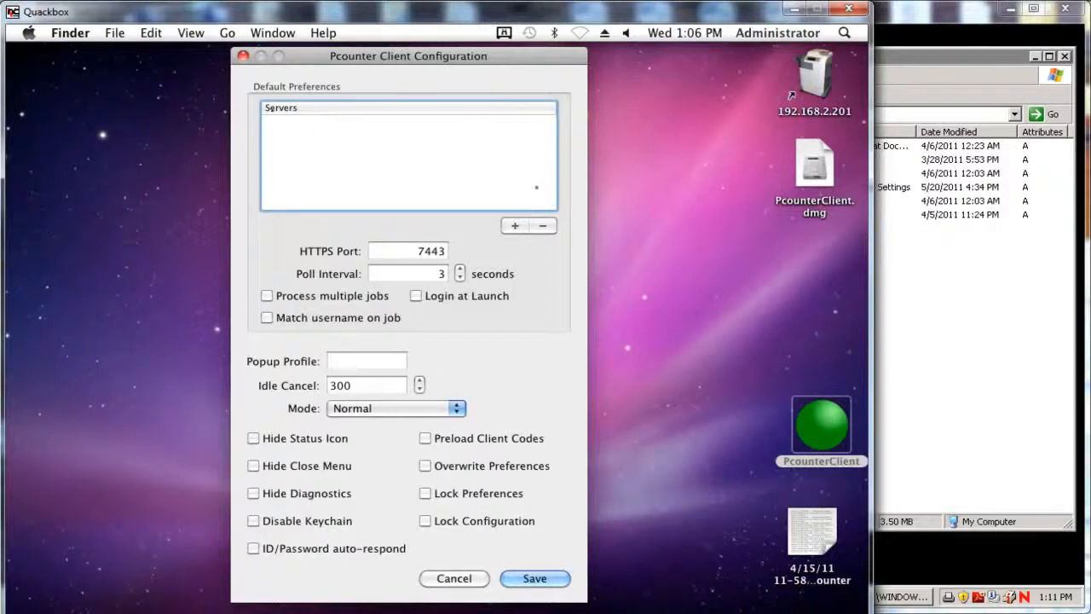
# - Add 192.168.2.201 to the server list in the Mac's Pcounter Client Configuration
pyautogui.doubleClick(423, 255)
pyautogui.click(515, 225)
pyautogui.write('192.168.2.201')
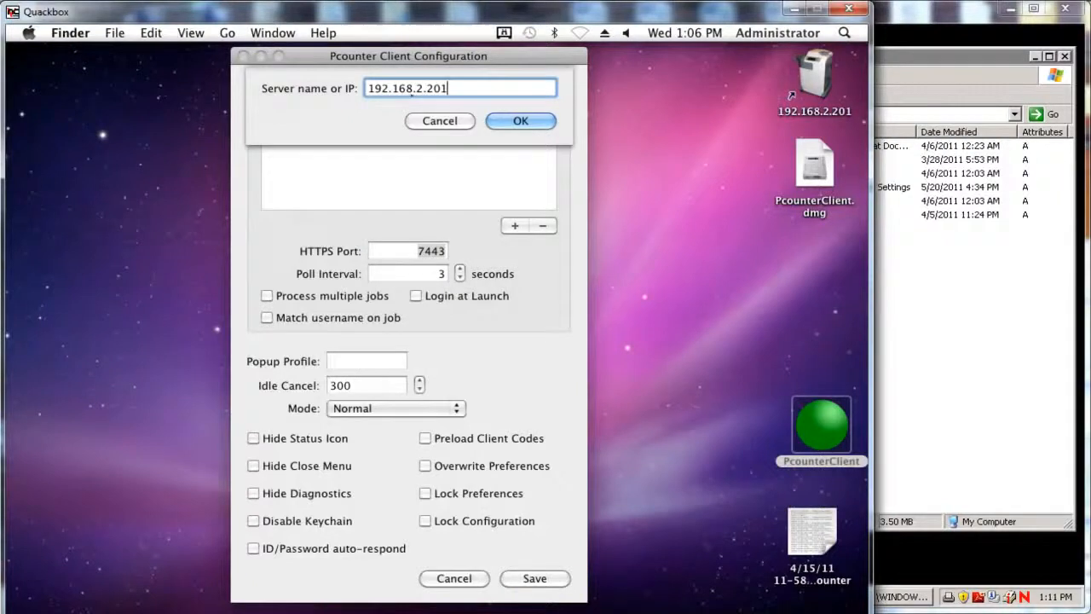
pyautogui.press('Return')
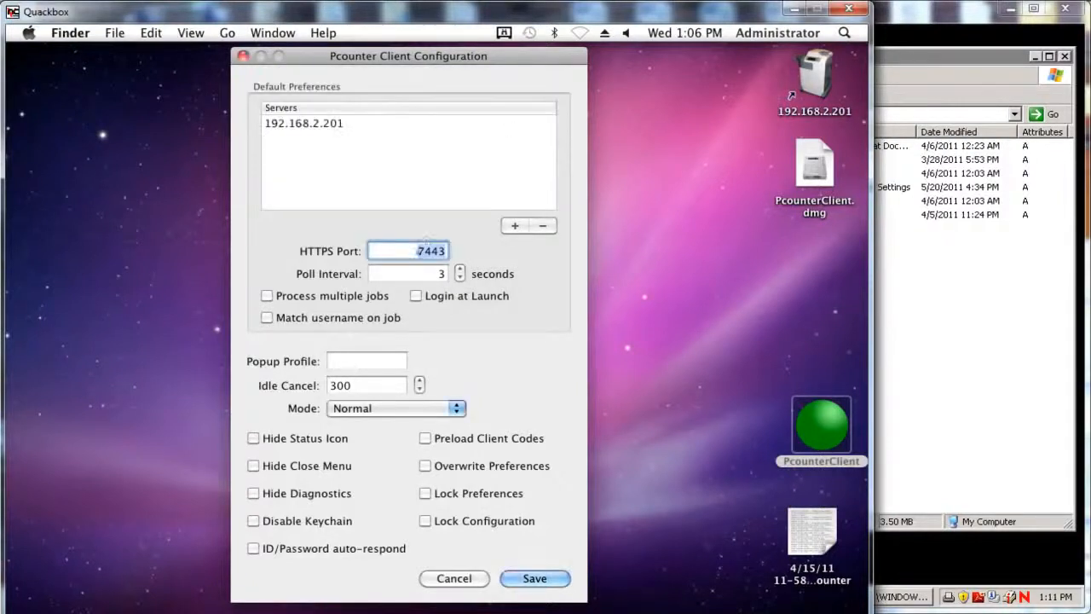
# - Switch to the valencia remote desktop and check the Printer Control service's client IP port in the \\VALENCIA configuration
pyautogui.click(951, 301)
pyautogui.click(951, 302)
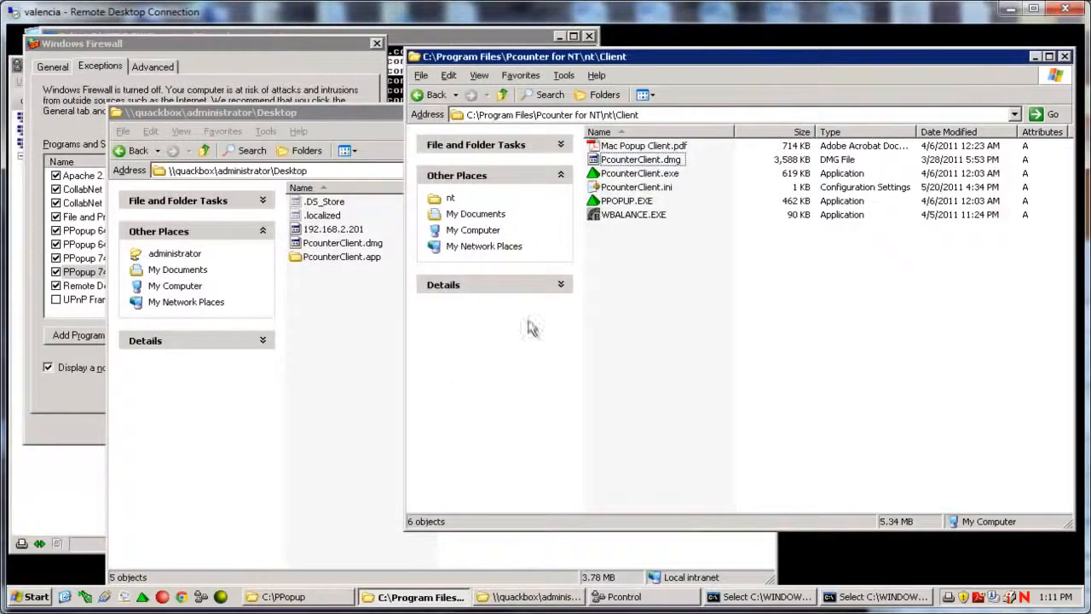
pyautogui.click(692, 598)
pyautogui.doubleClick(492, 190)
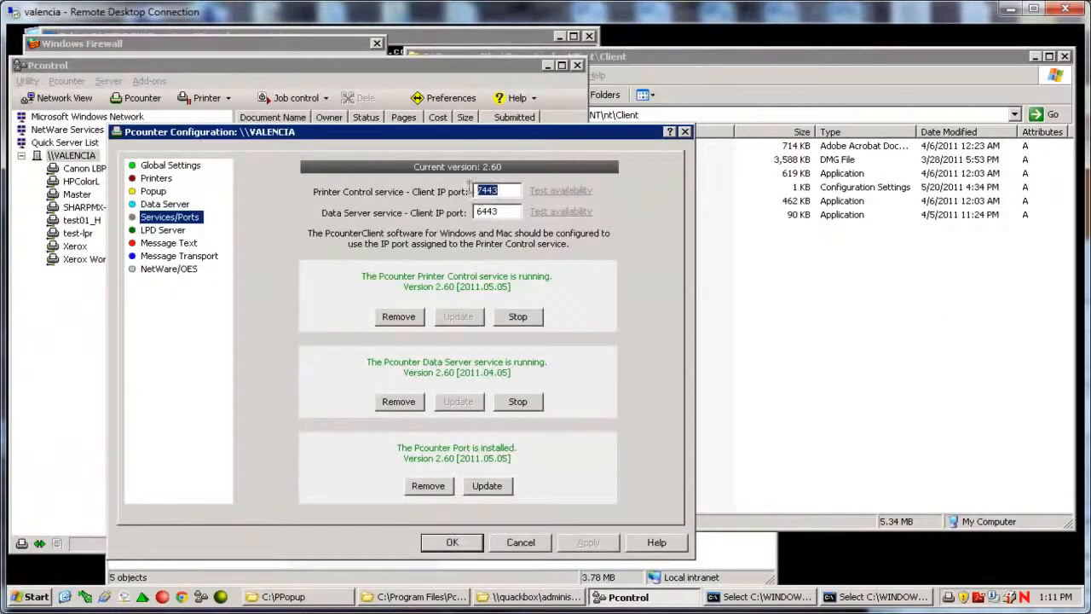